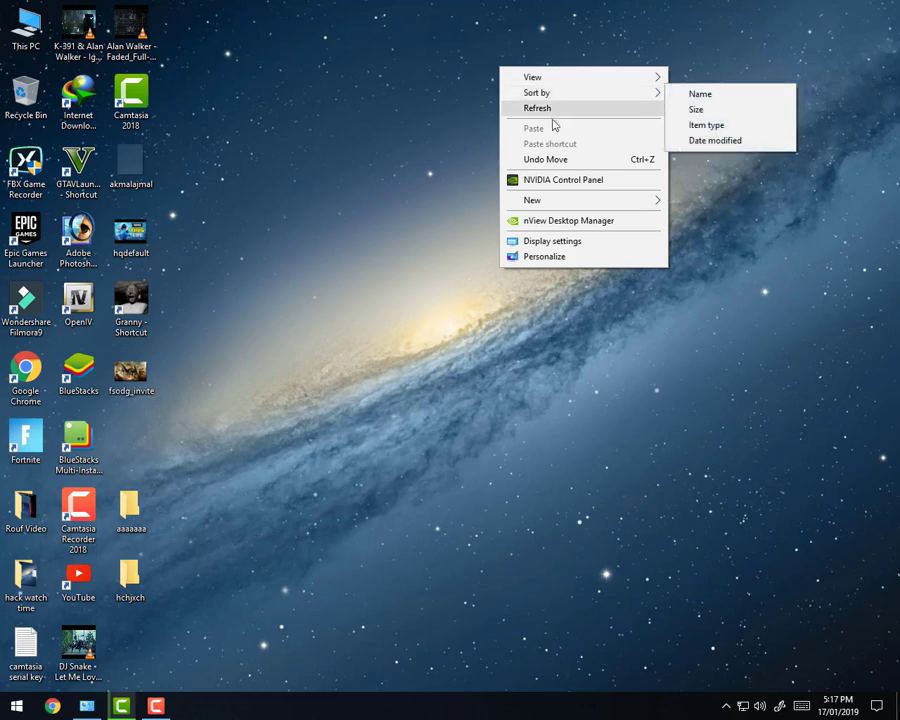
click(545, 108)
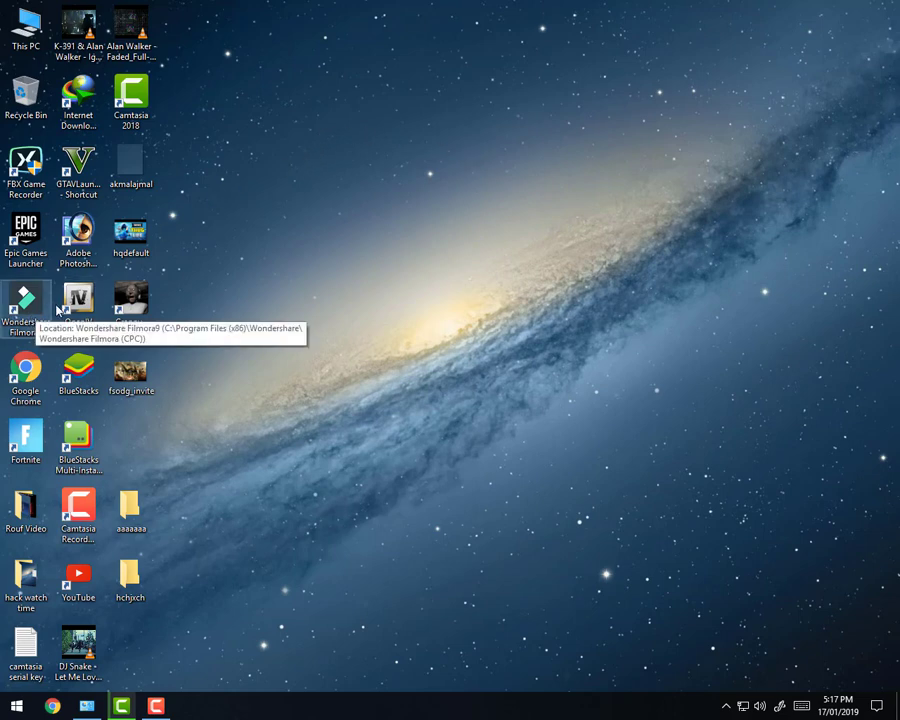
right_click(343, 217)
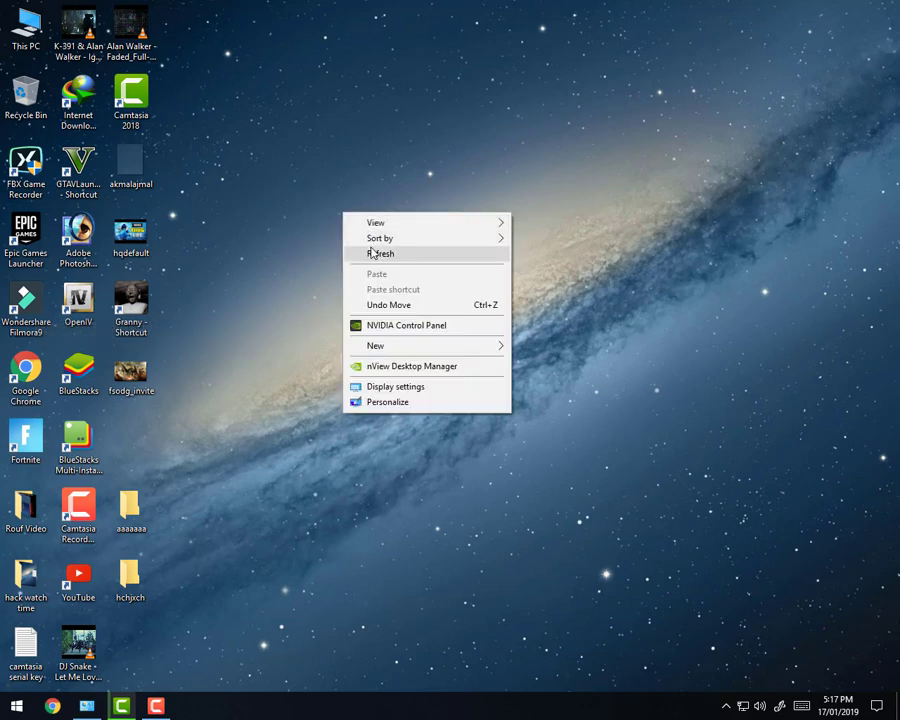
click(371, 252)
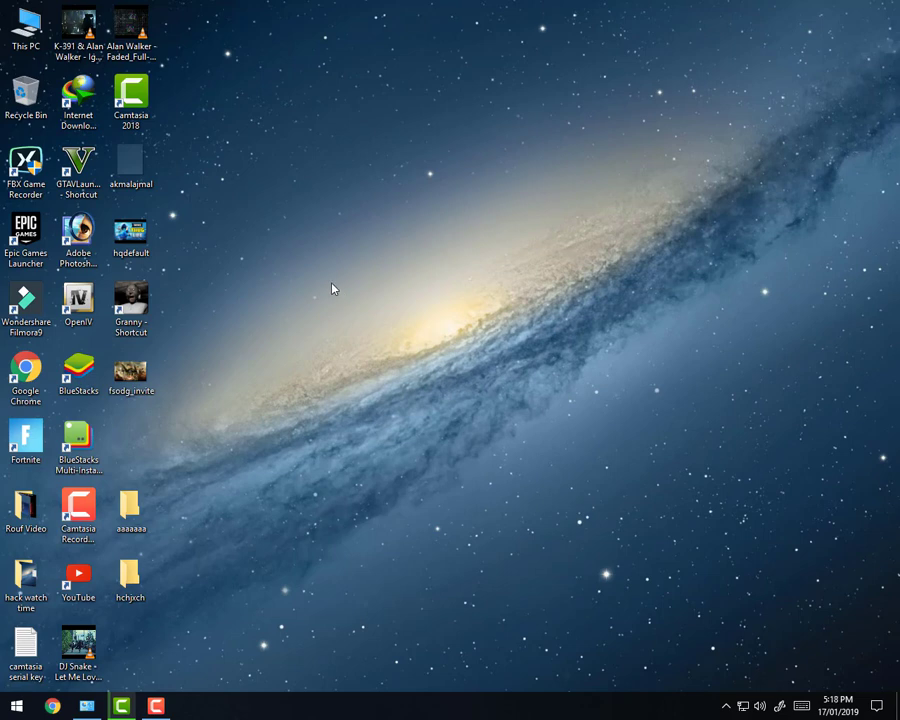
click(16, 706)
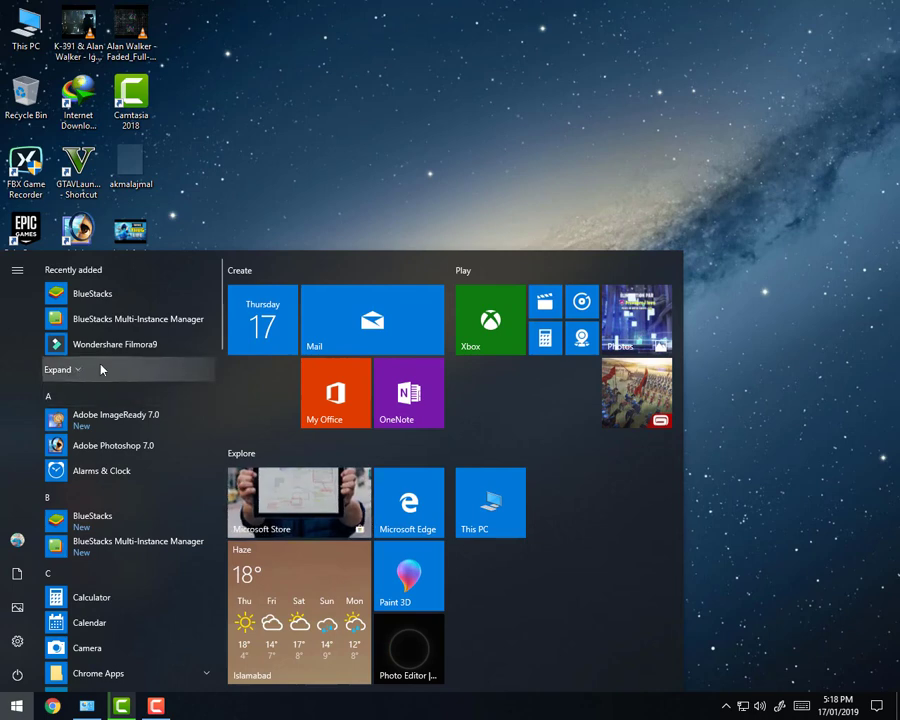
click(424, 151)
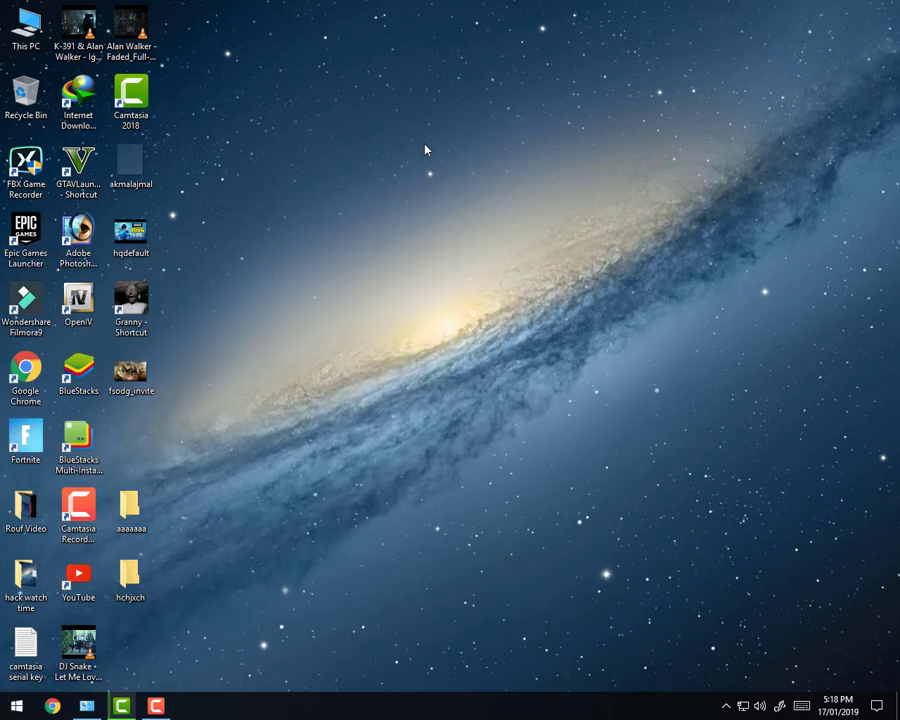
Capture a small square screen snip of empty desktop wallpaper and open it in Snip & Sketch.
click(877, 708)
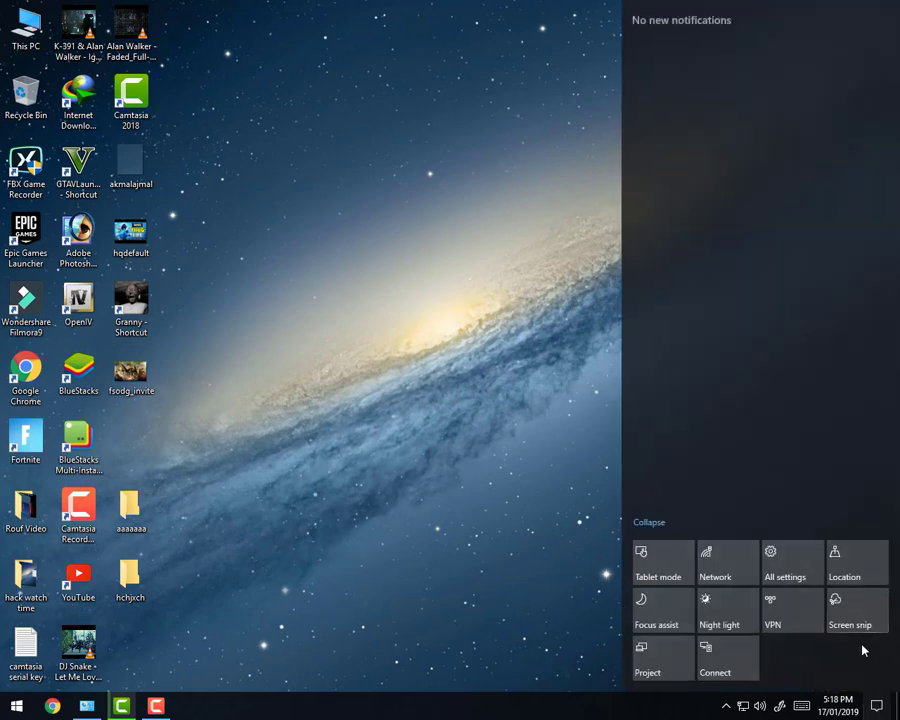
click(838, 604)
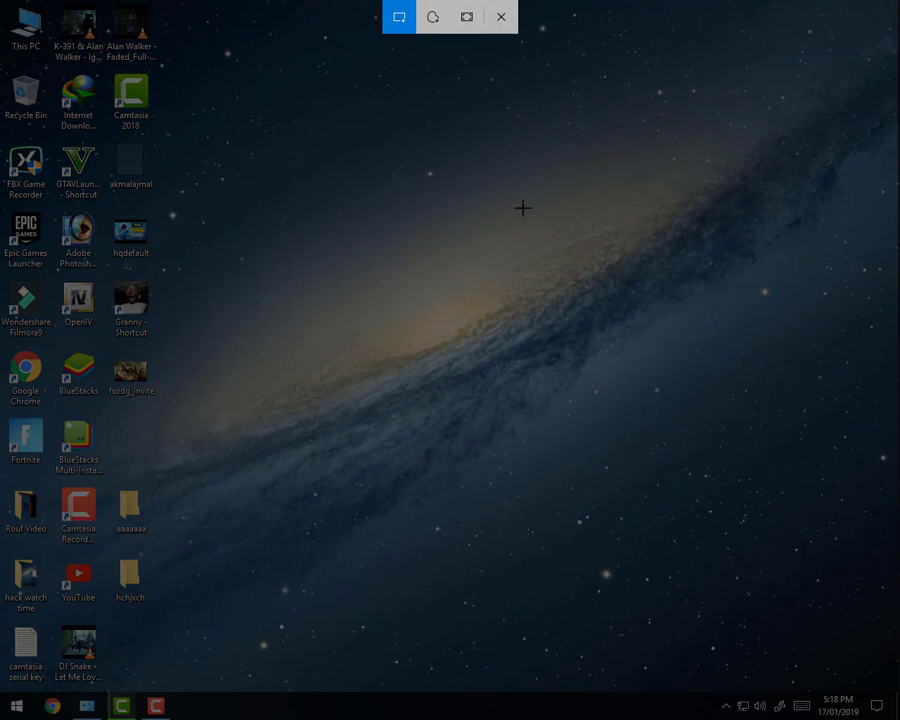
drag(347, 141, 379, 173)
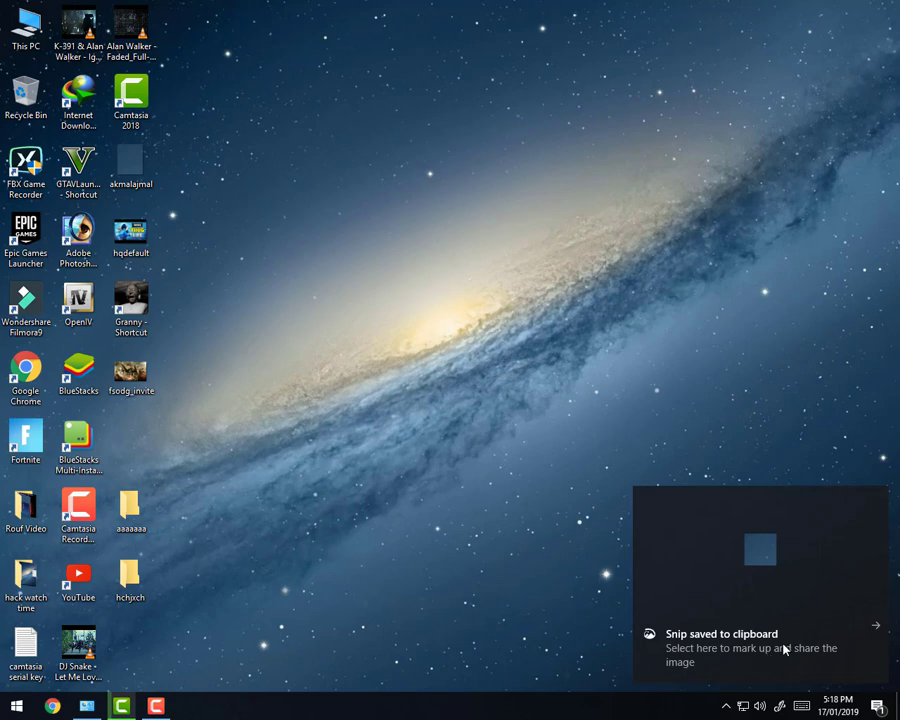
click(727, 649)
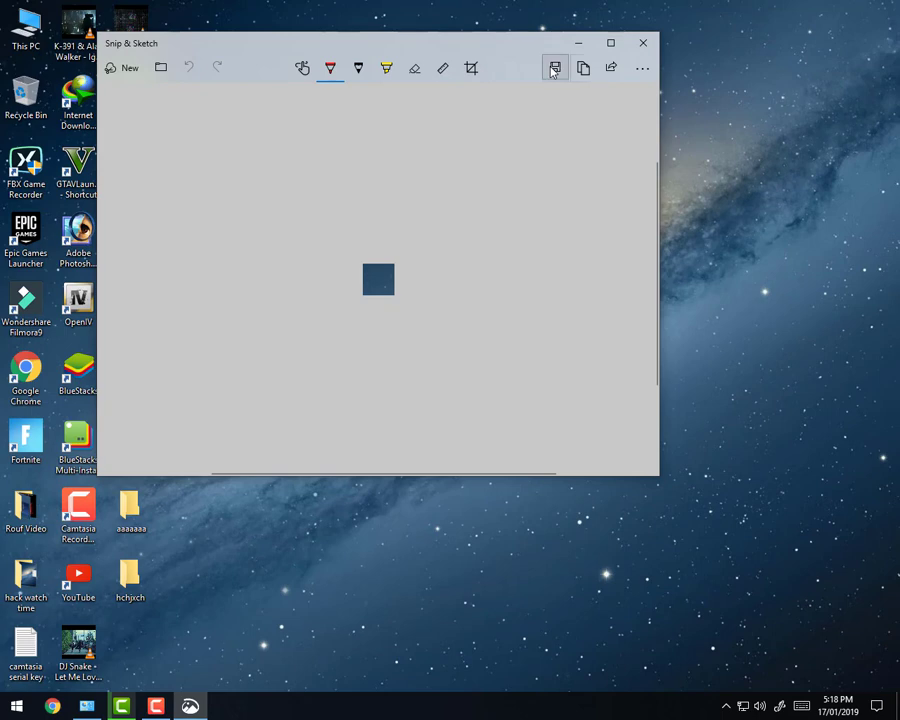
Save the snip to the Desktop as a PNG file named cfdfecdc and move its icon to an empty desktop area.
click(554, 69)
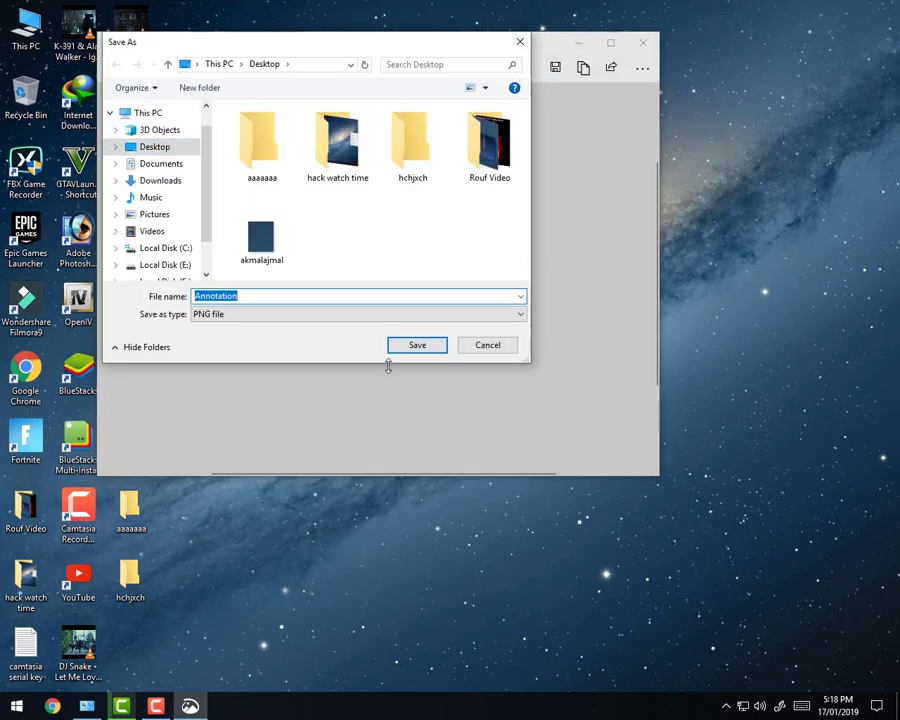
text(cfdfecdc)
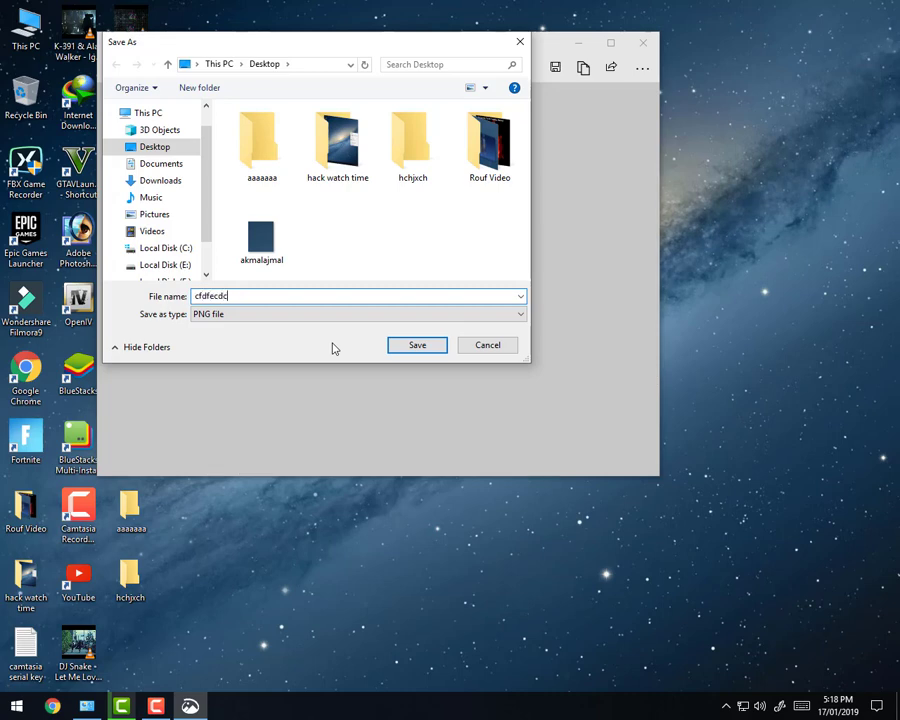
click(438, 346)
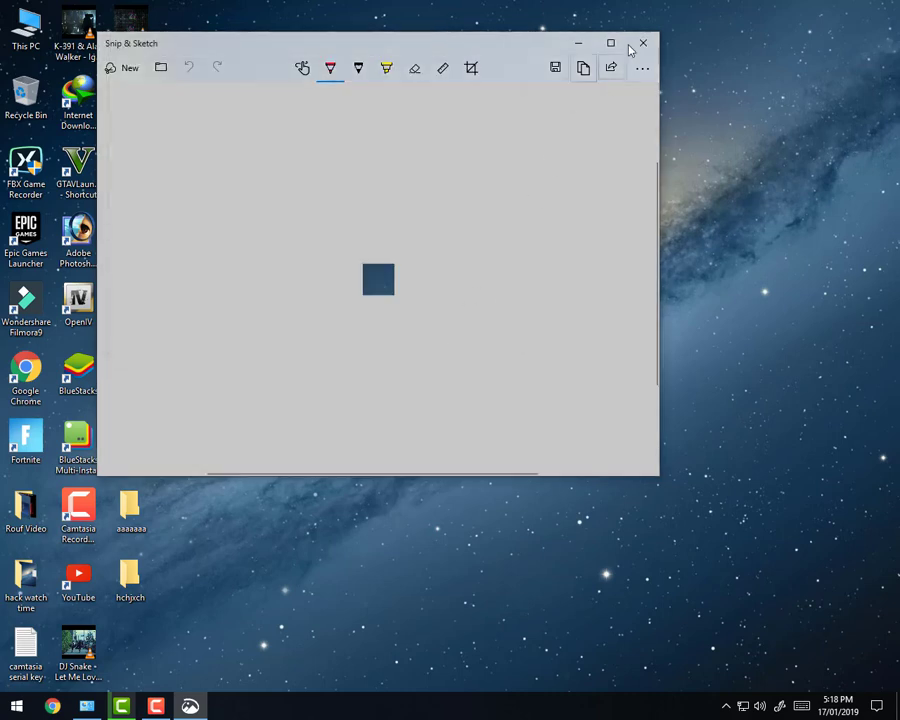
click(643, 43)
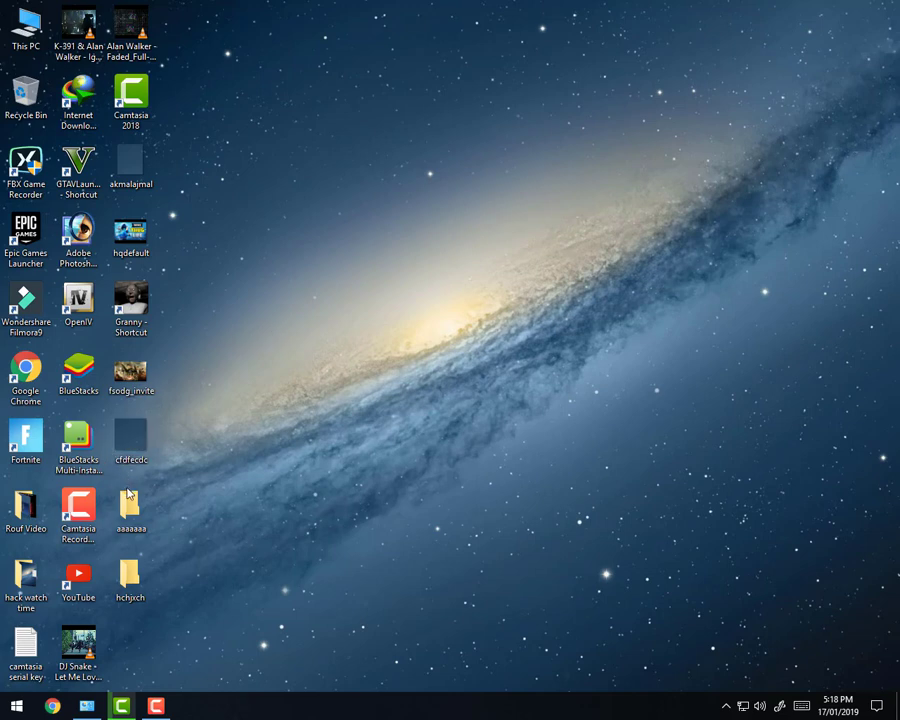
drag(118, 443, 512, 170)
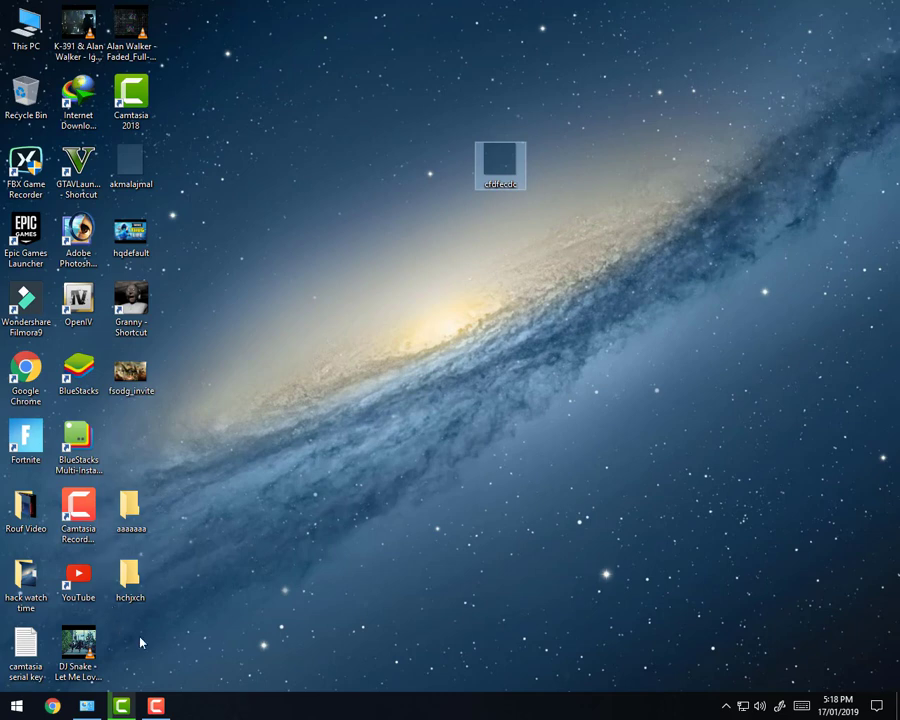
right_click(352, 188)
click(378, 231)
right_click(384, 228)
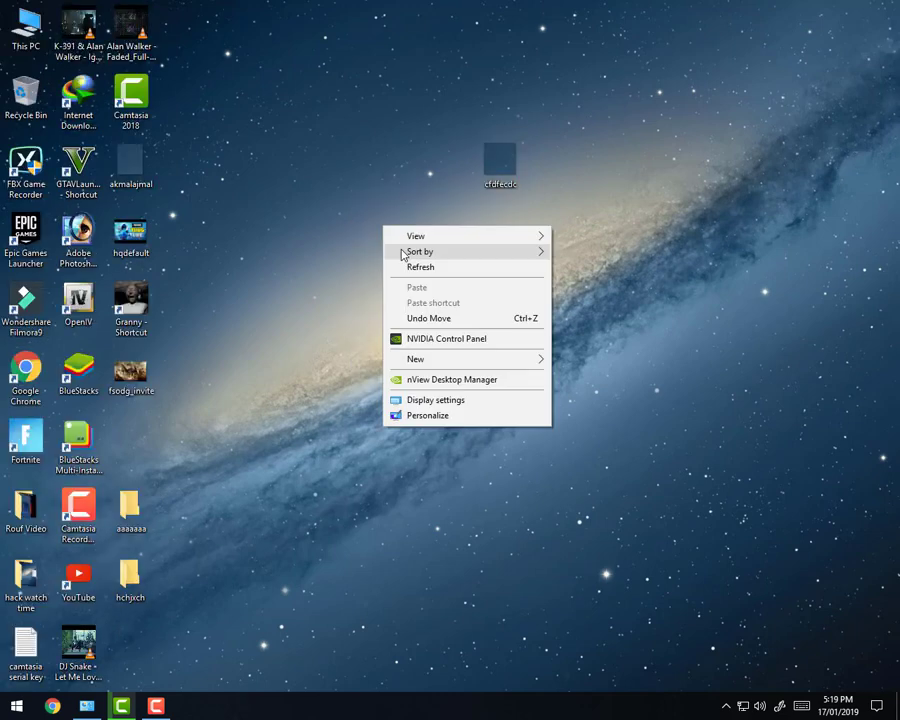
click(422, 267)
right_click(426, 270)
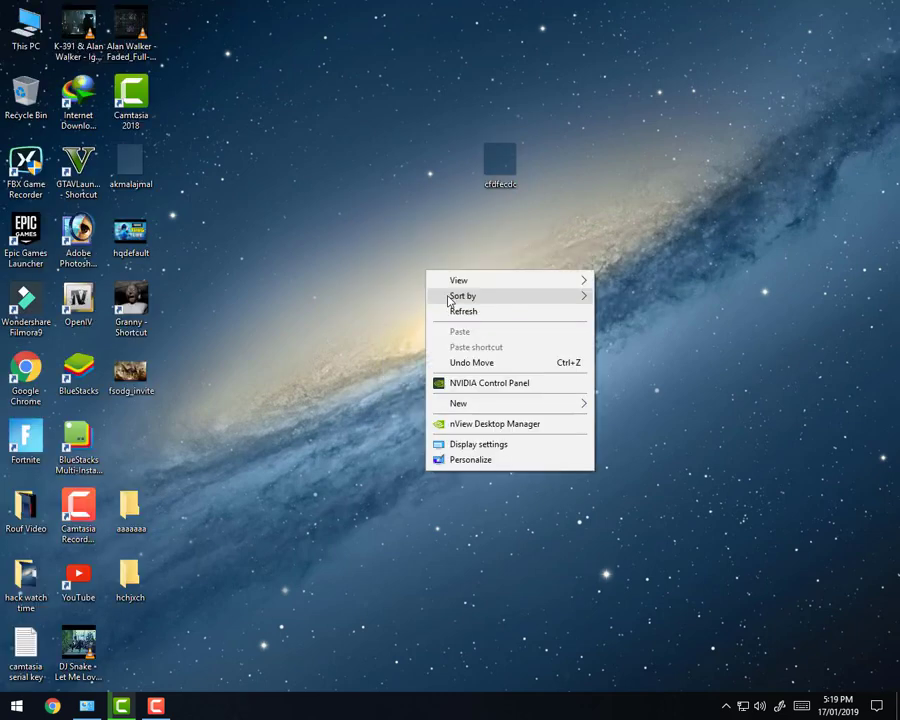
click(452, 311)
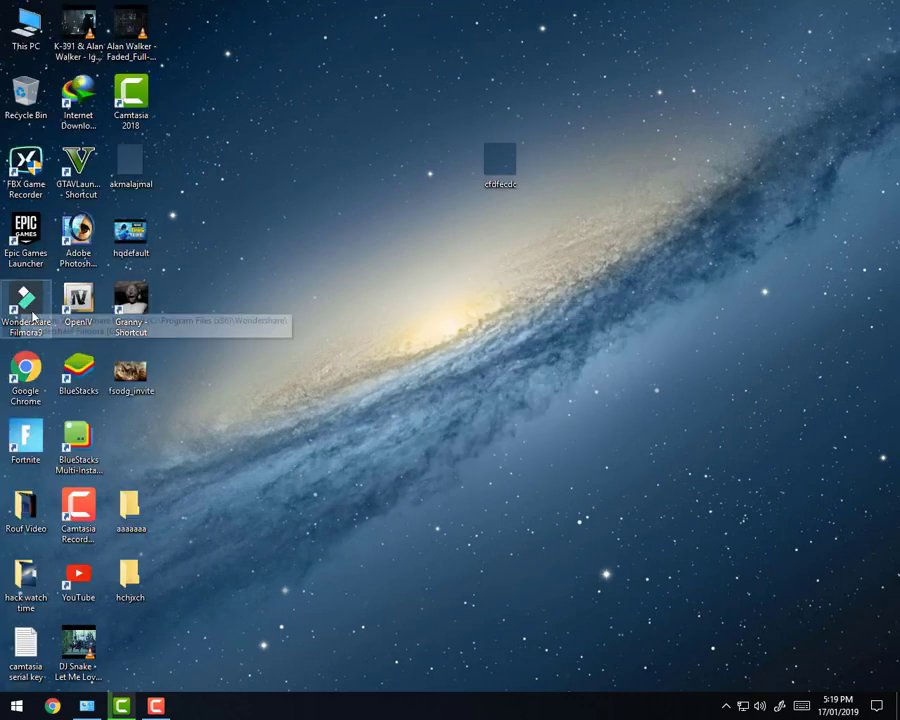
right_click(344, 217)
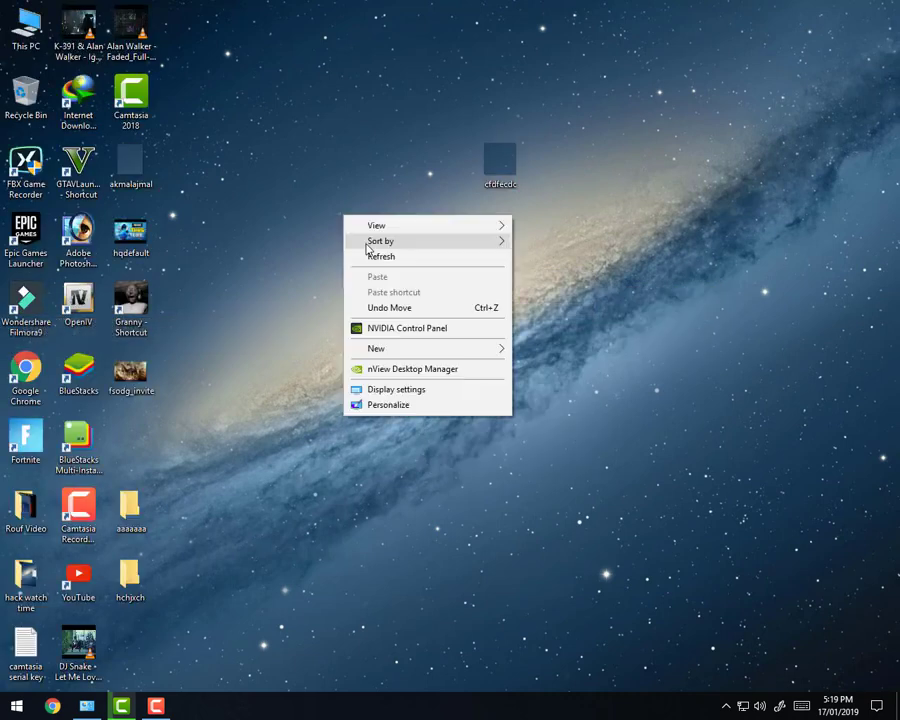
click(376, 257)
right_click(374, 250)
click(406, 293)
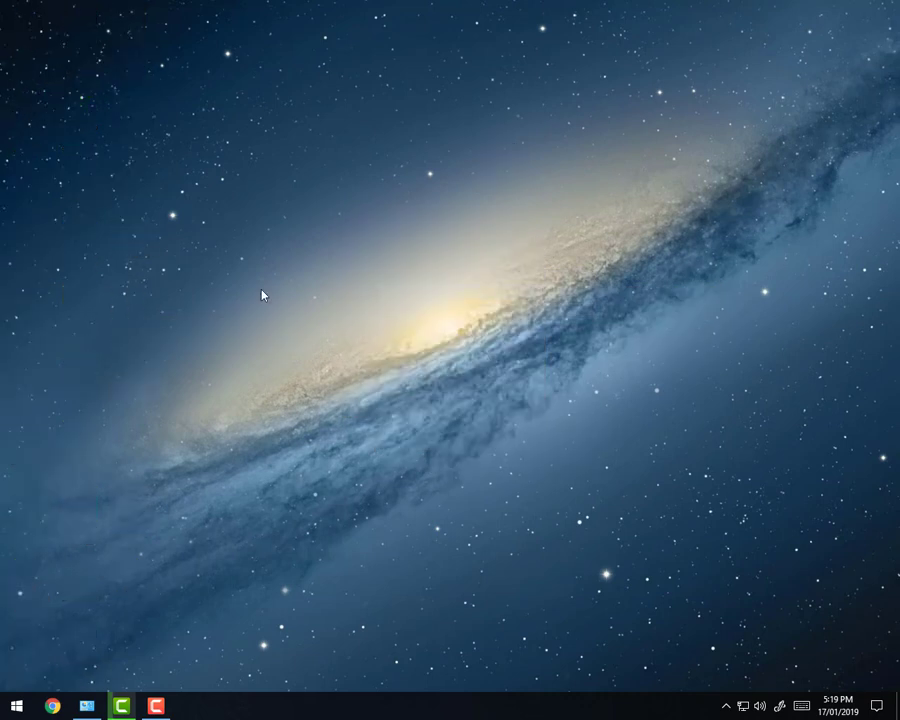
right_click(340, 259)
click(357, 297)
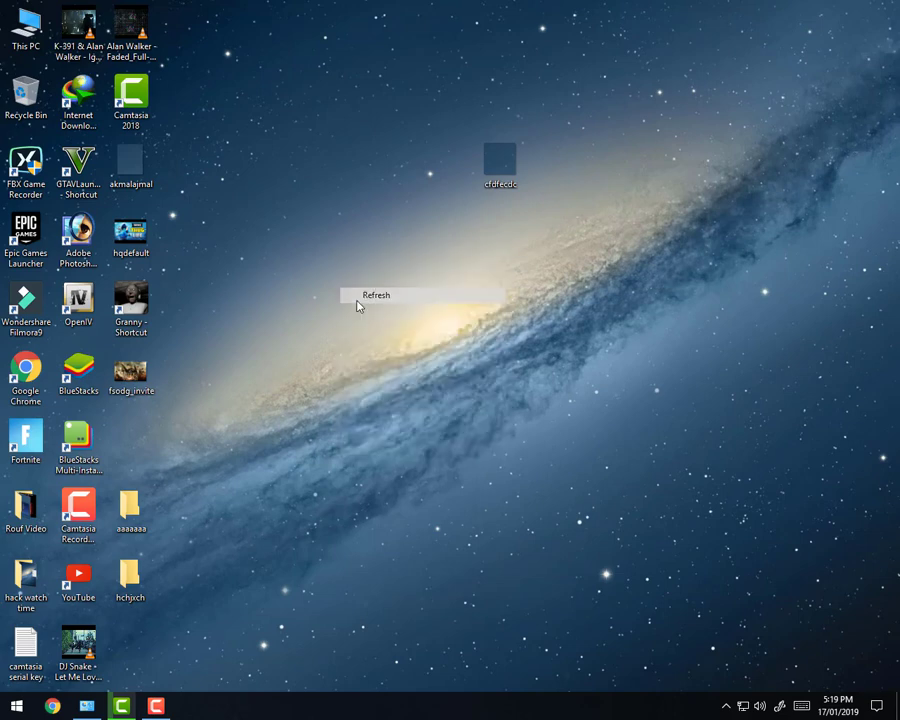
double_click(22, 312)
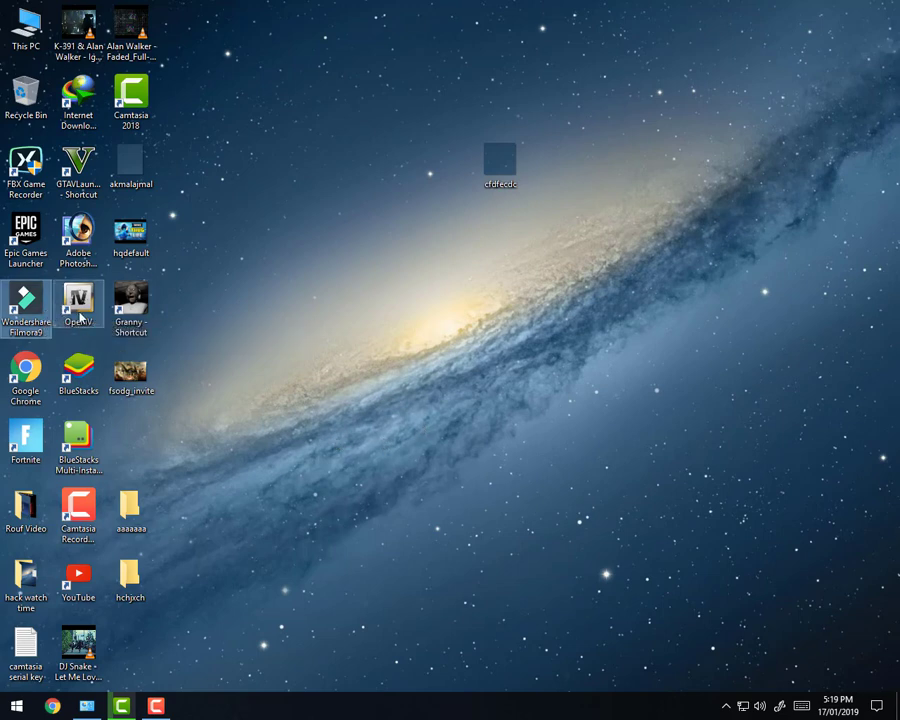
Disable the Ethernet network adapter through the Windows network adapter options and get the settings windows out of the way.
right_click(743, 705)
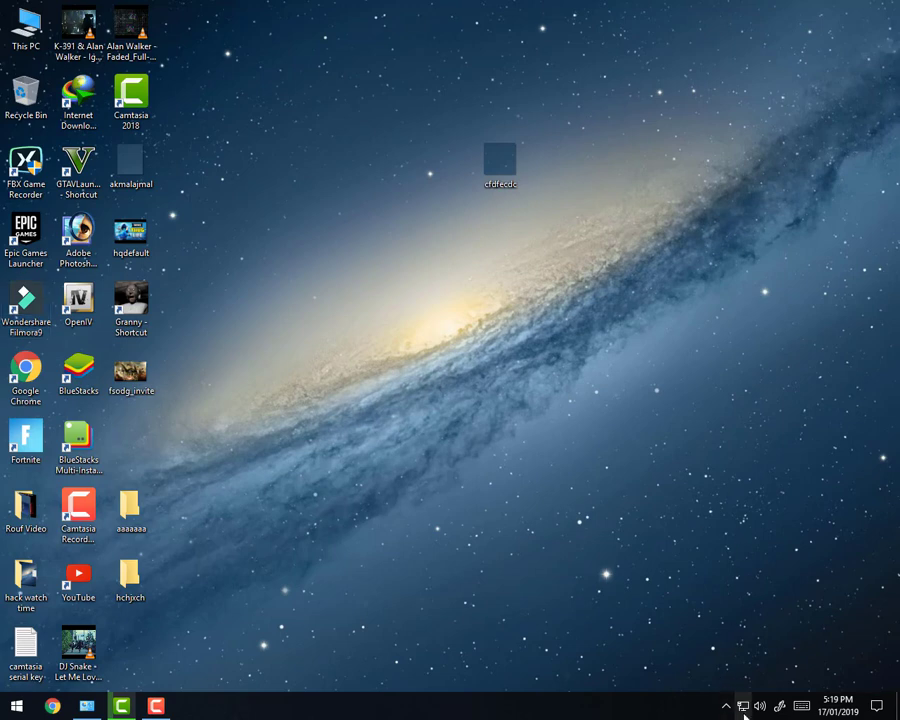
click(748, 695)
click(744, 706)
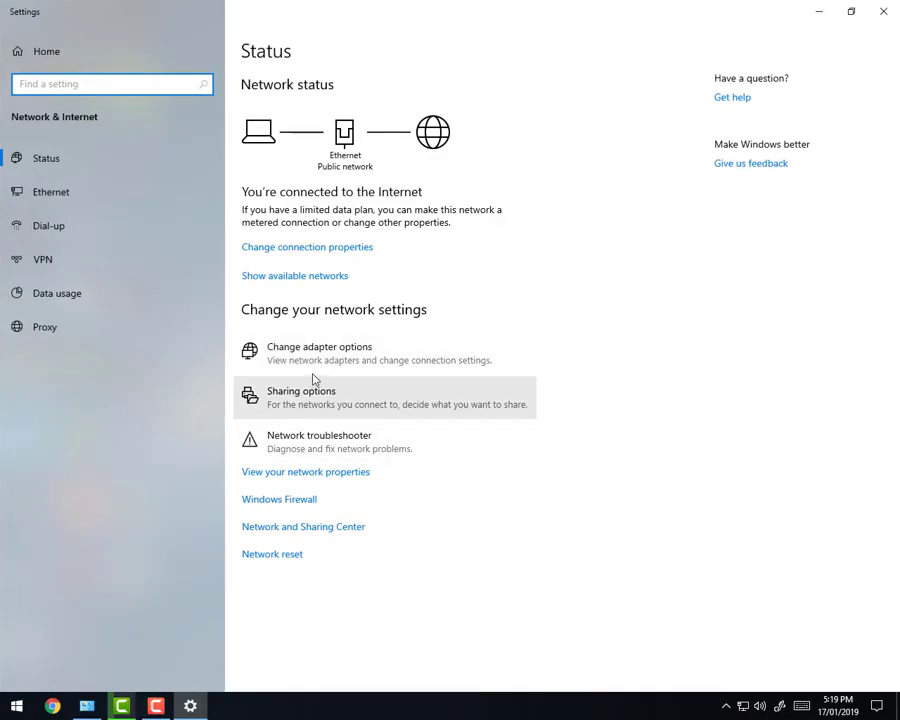
click(320, 360)
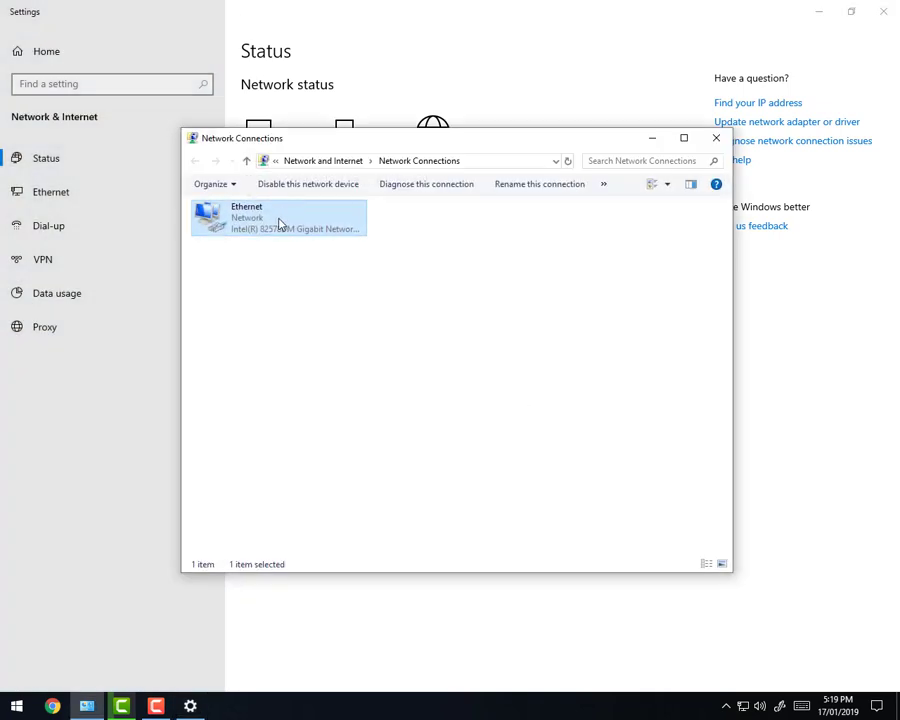
right_click(279, 221)
click(312, 229)
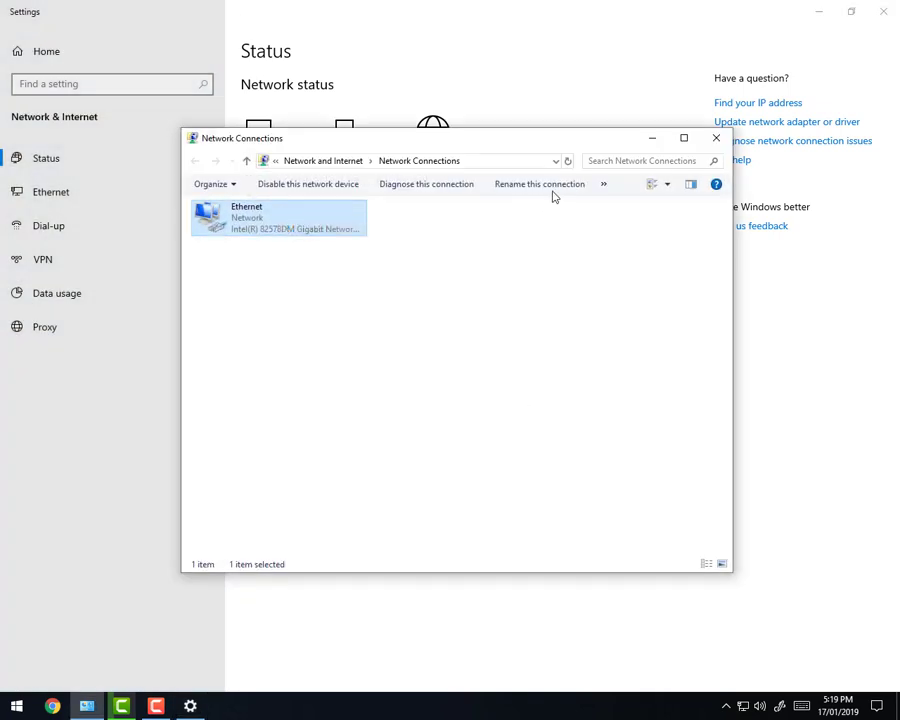
click(649, 139)
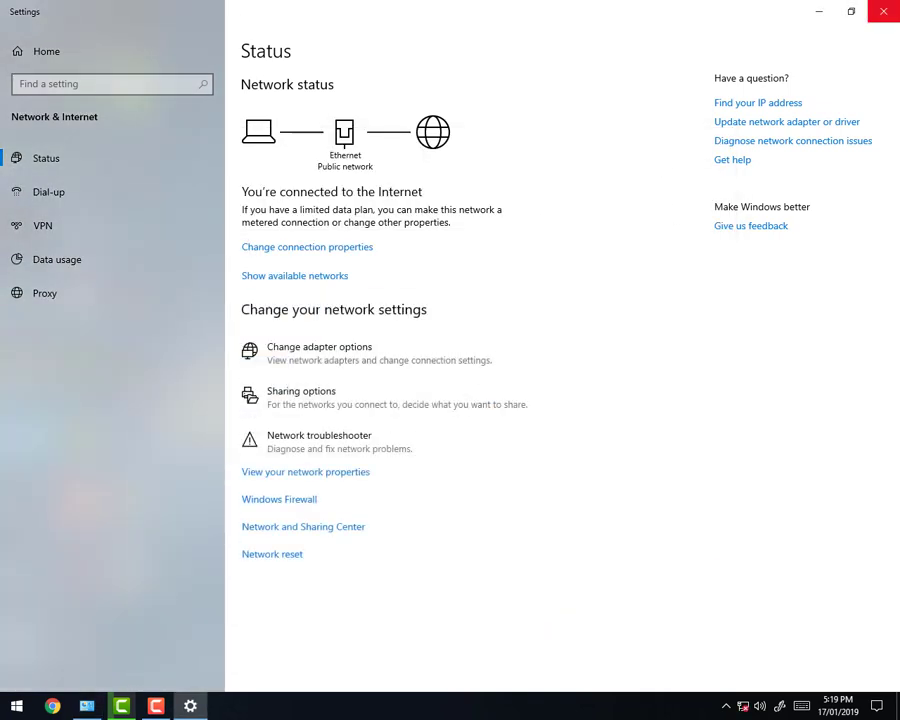
click(883, 11)
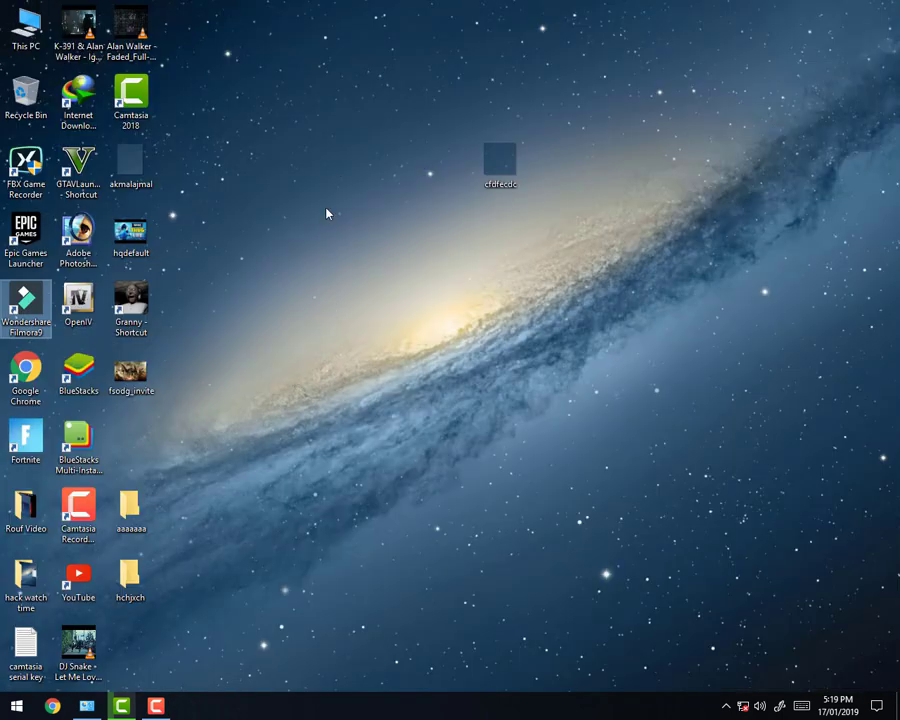
Launch Wondershare Filmora9 and start a new project.
right_click(337, 160)
click(372, 197)
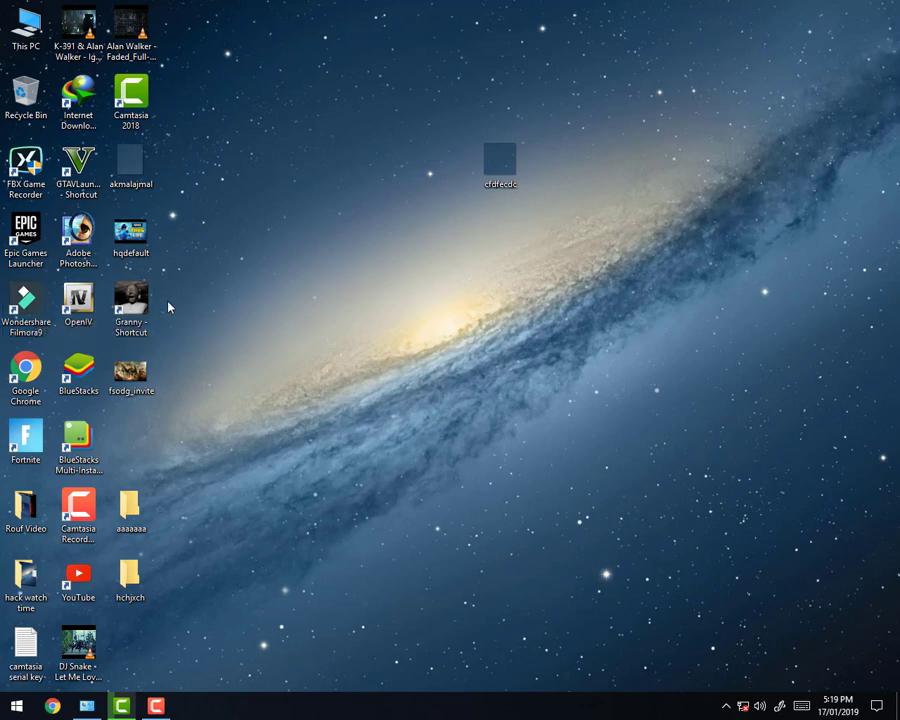
double_click(33, 335)
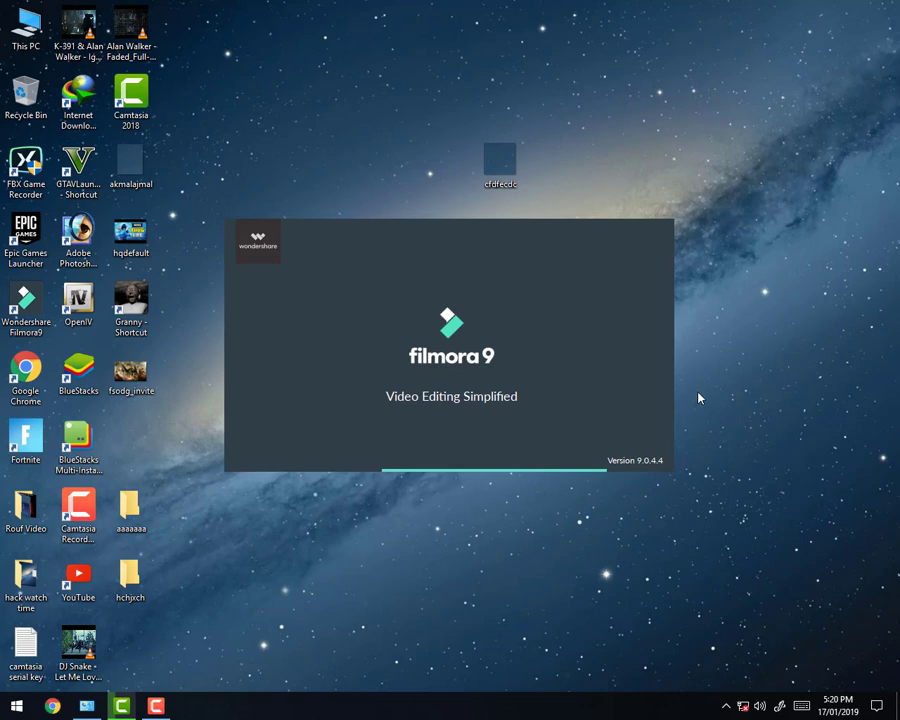
right_click(769, 168)
click(776, 203)
click(130, 708)
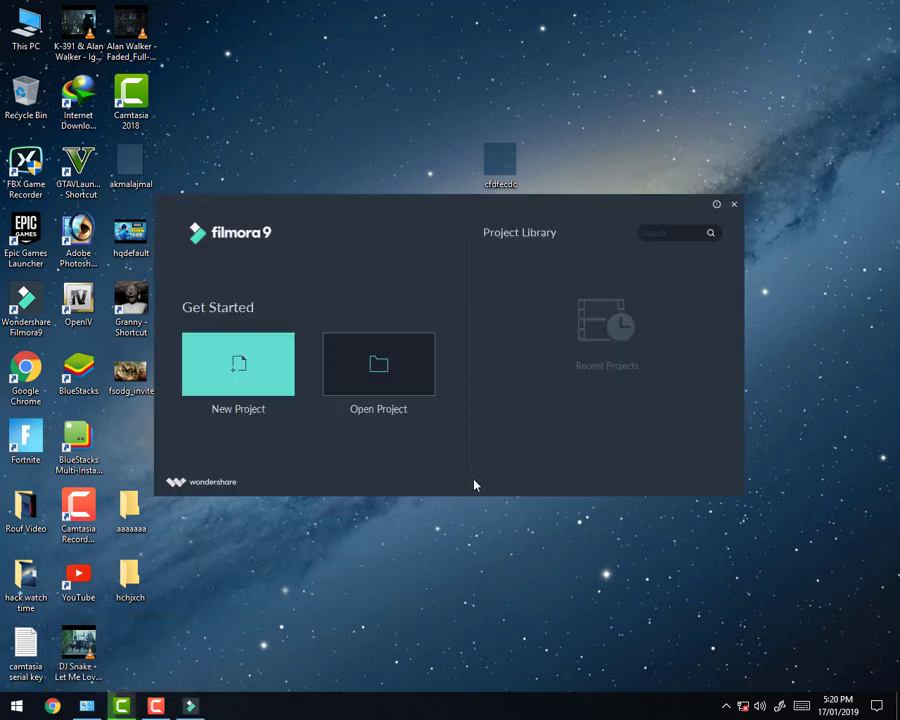
click(253, 378)
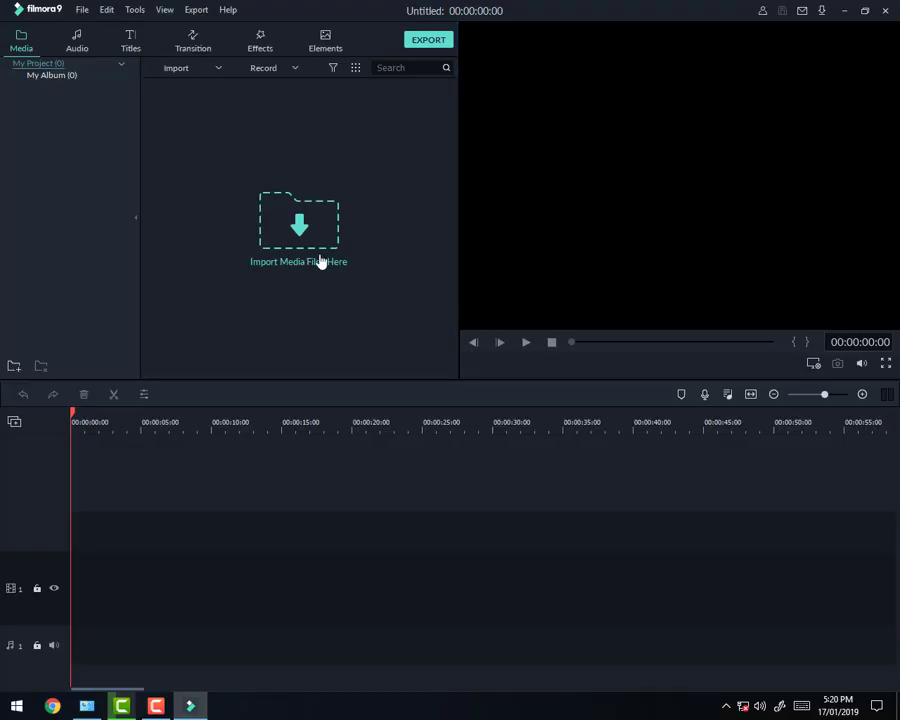
Import the cfdfecdc image from the Desktop into the project media and dismiss the offline connection notice.
click(325, 336)
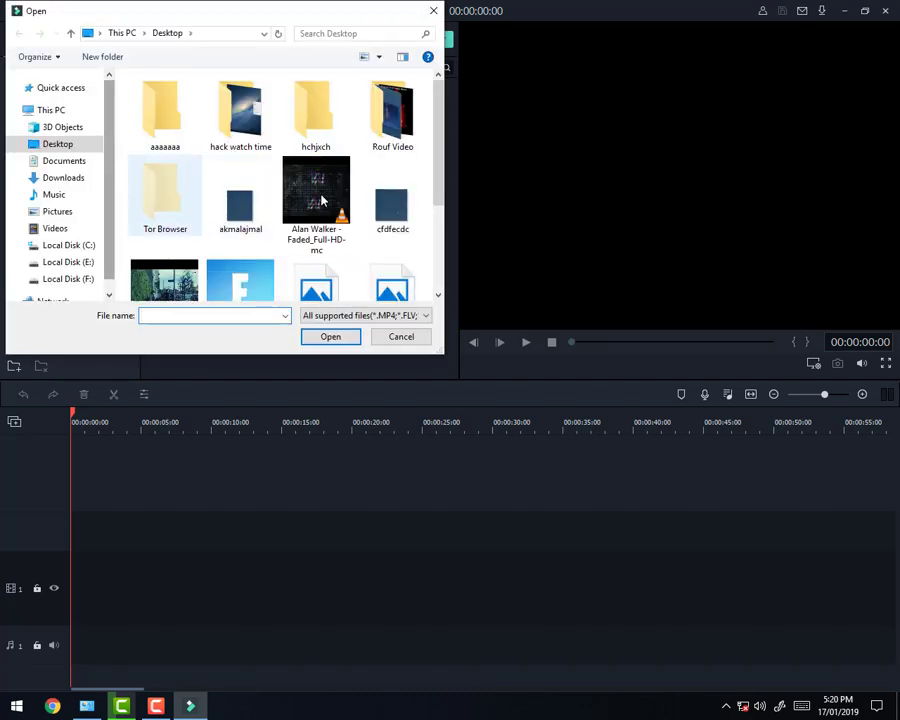
click(398, 208)
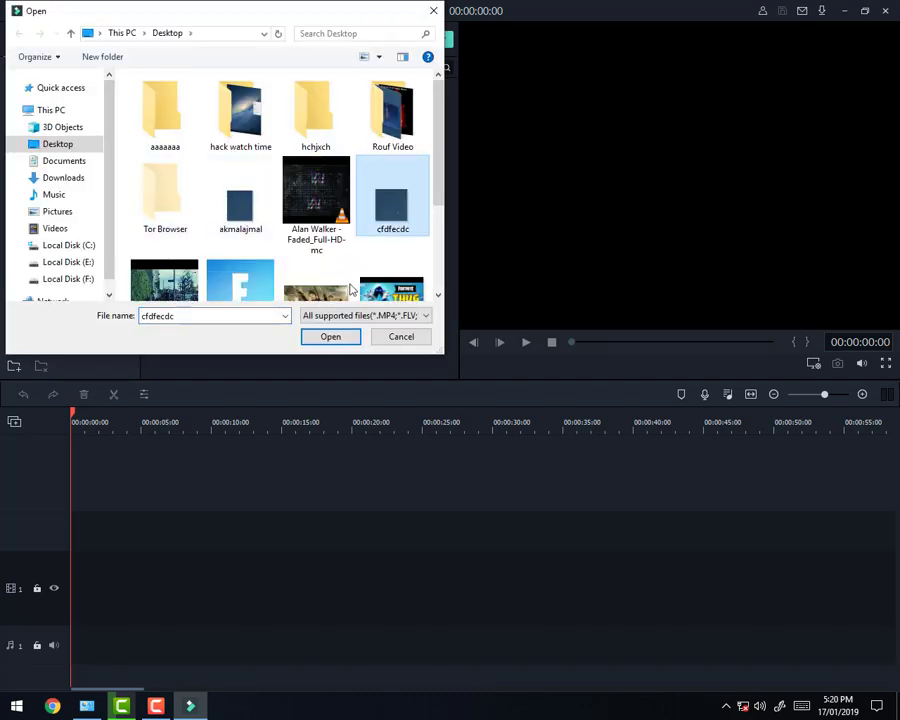
click(331, 336)
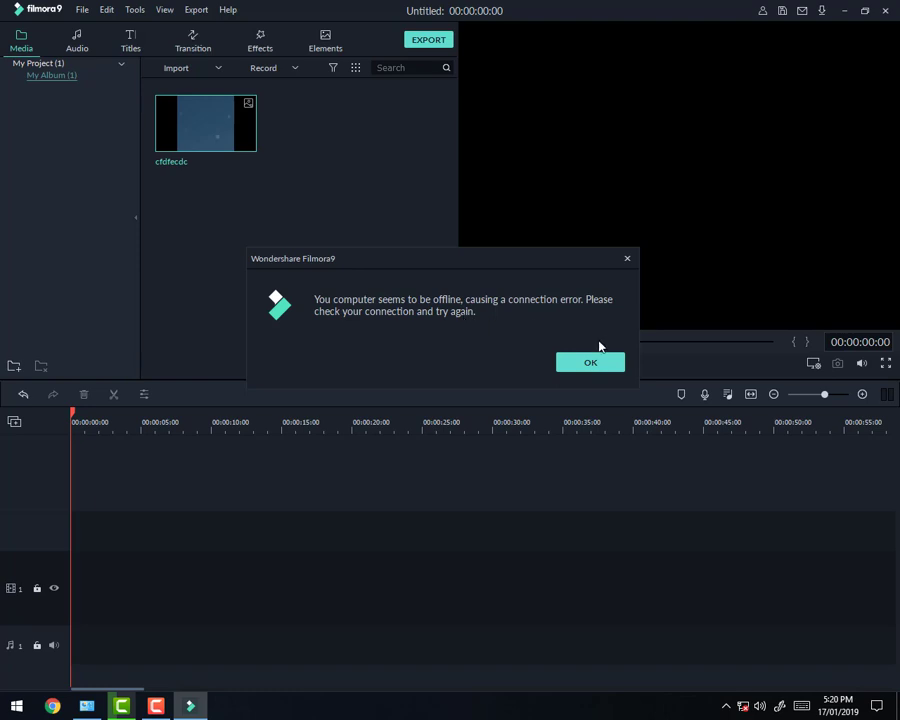
click(591, 368)
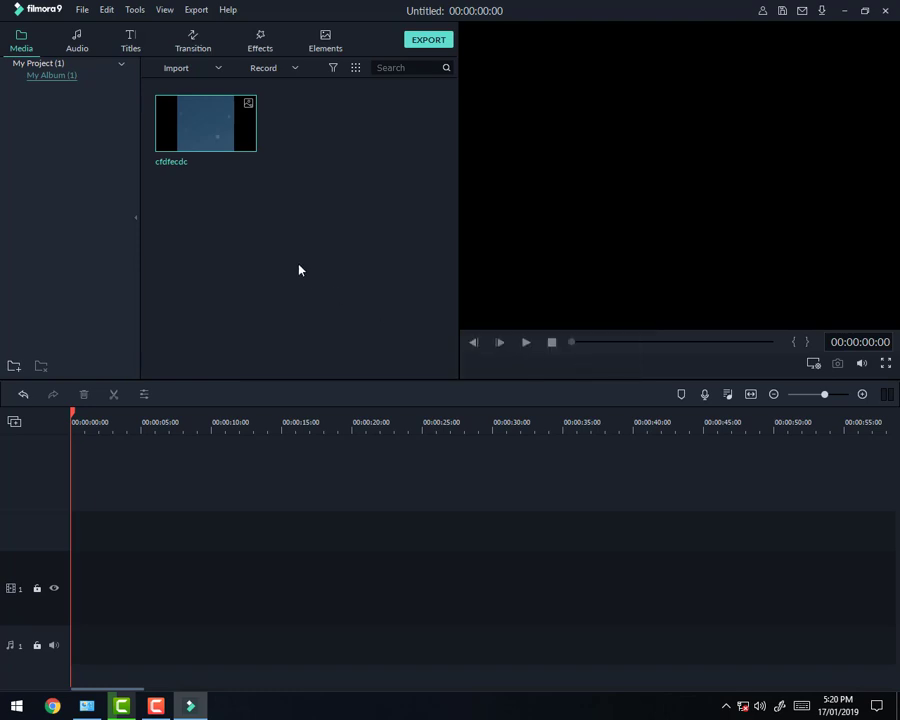
Place the cfdfecdc image on the first video track and stretch the clip to about 59 seconds.
click(205, 124)
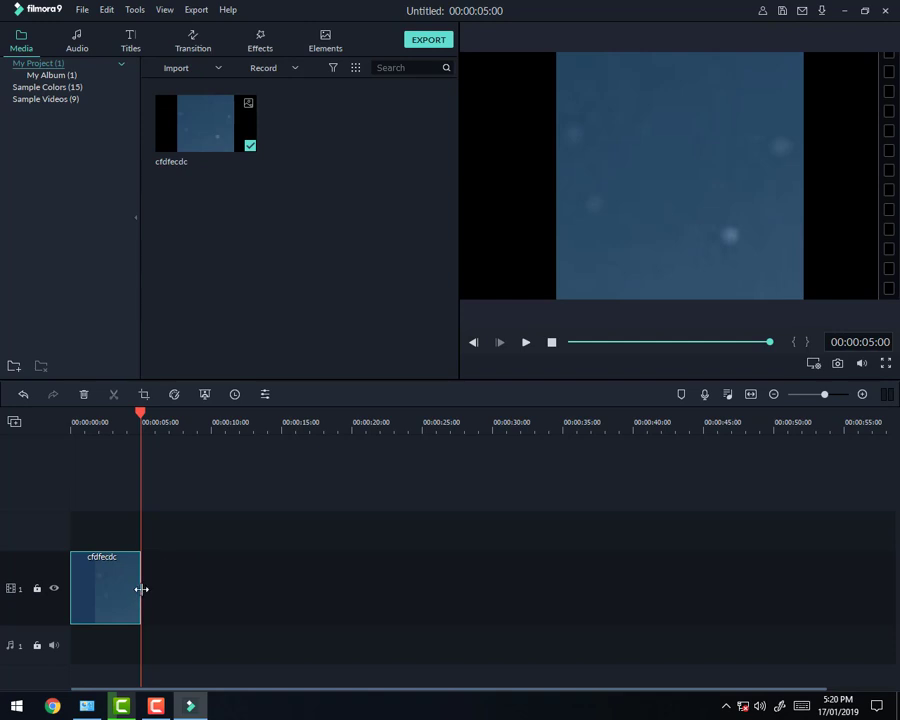
drag(141, 589, 225, 605)
drag(555, 623, 876, 578)
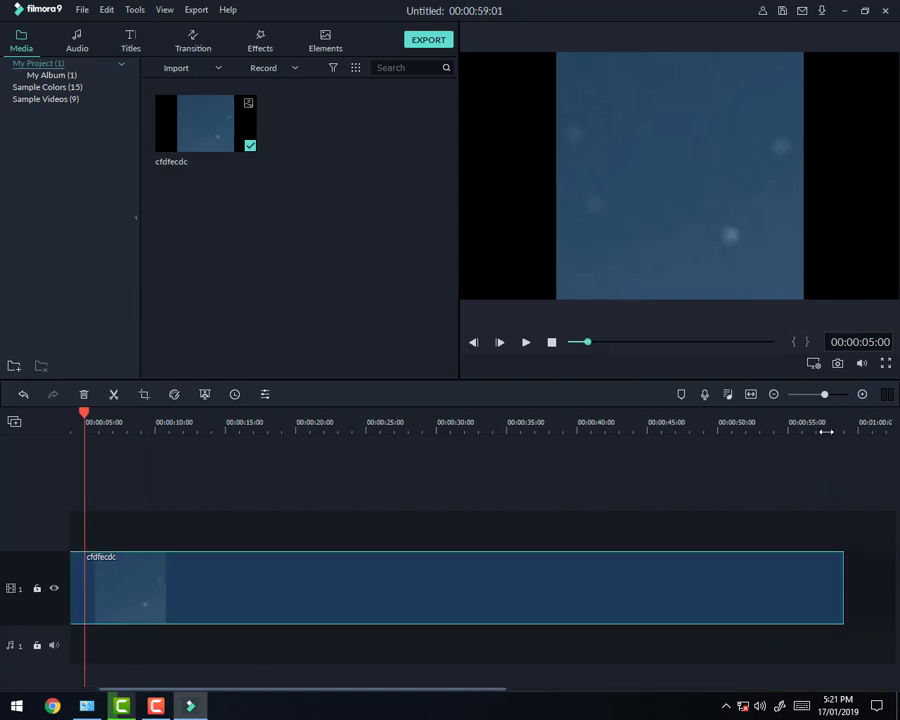
Extend the cfdfecdc clip on the timeline to about 9 minutes 45 seconds.
scroll(844, 577, right, 3)
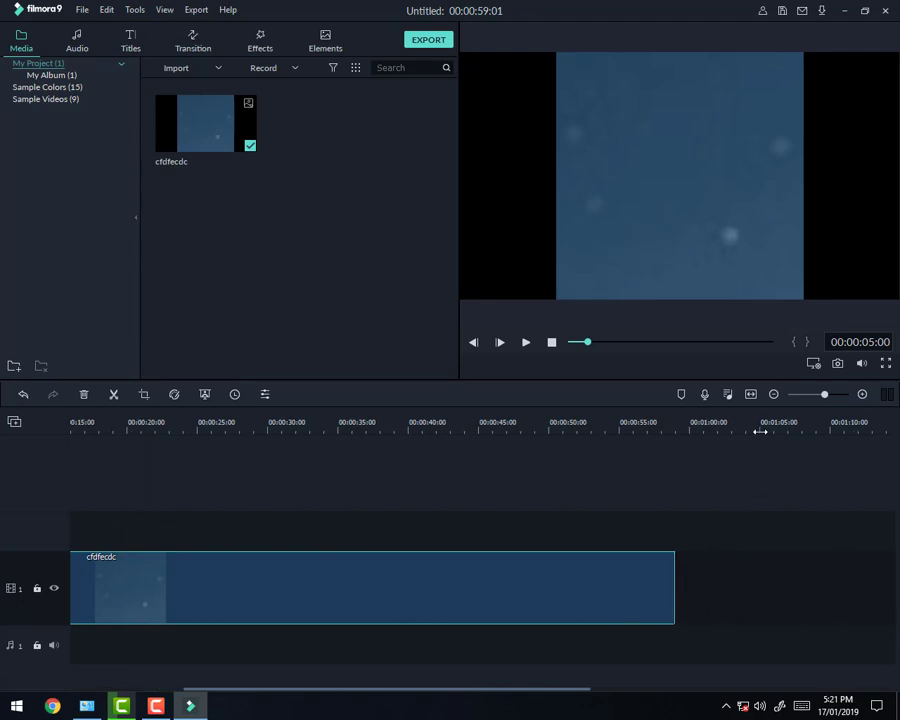
drag(824, 397, 818, 397)
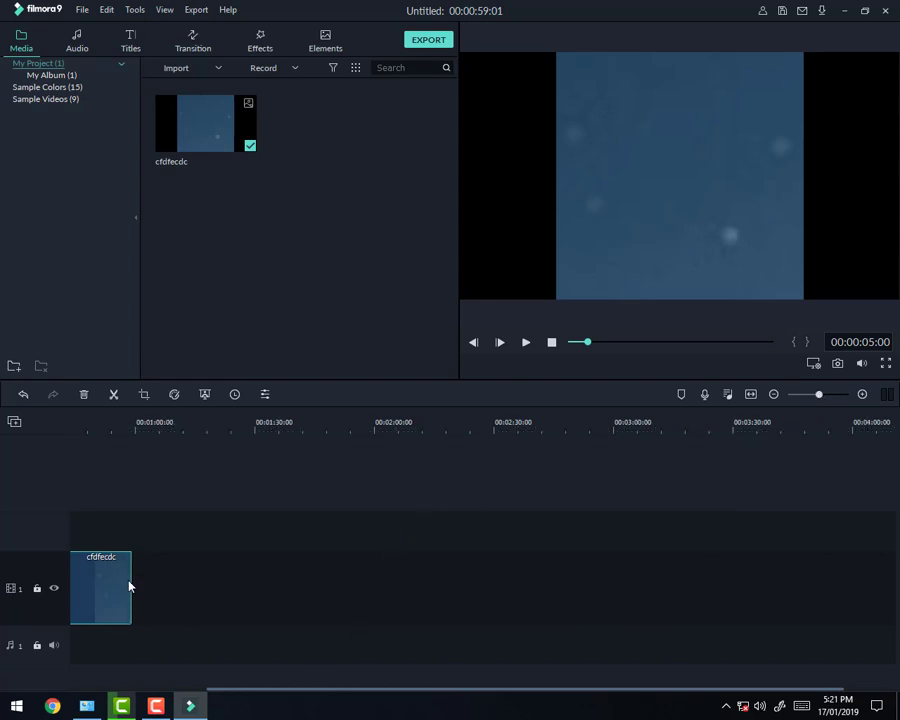
drag(133, 584, 804, 588)
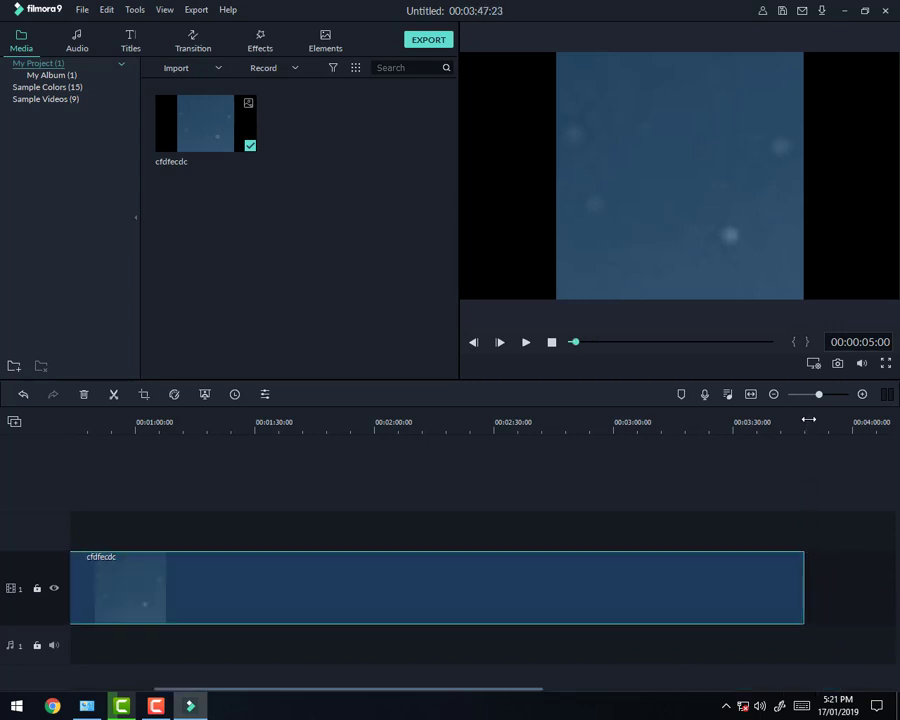
drag(817, 396, 811, 396)
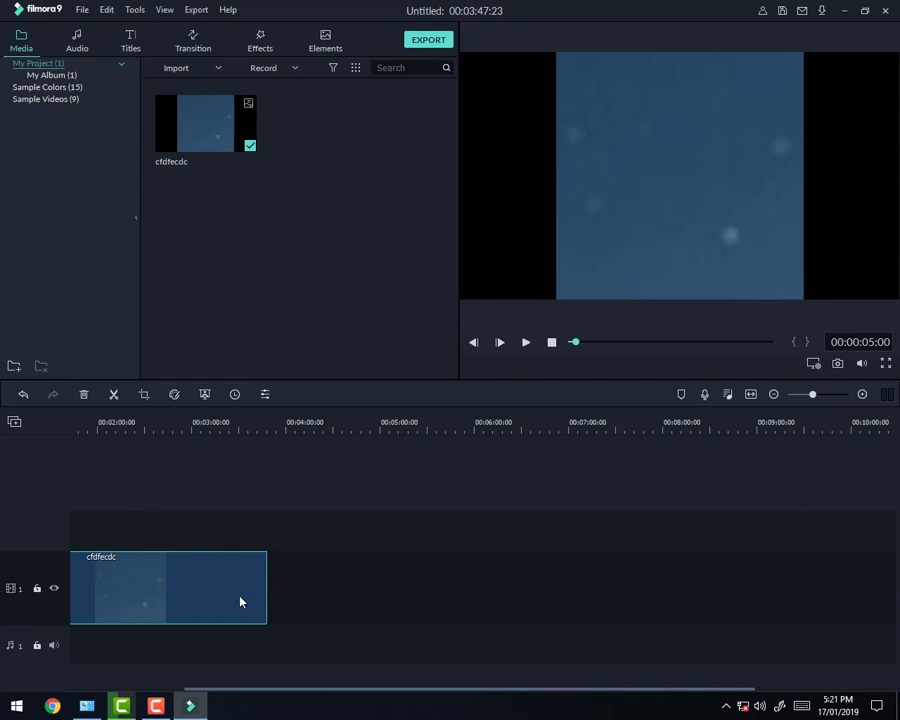
drag(266, 570, 829, 570)
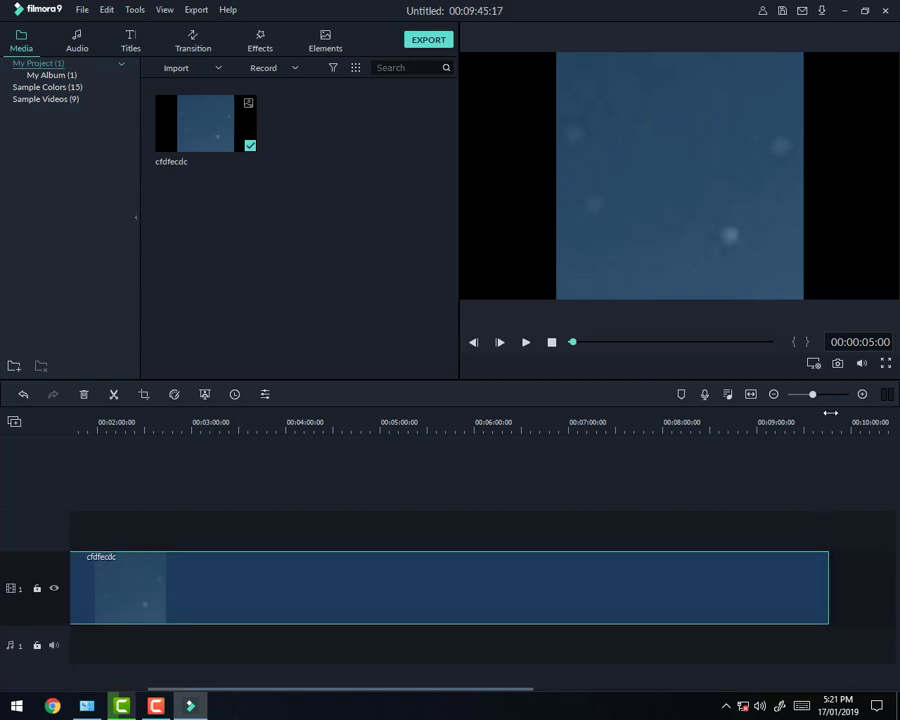
Play the stretched clip from its start and check playback near its end, pausing at about 00:09:26.
click(526, 342)
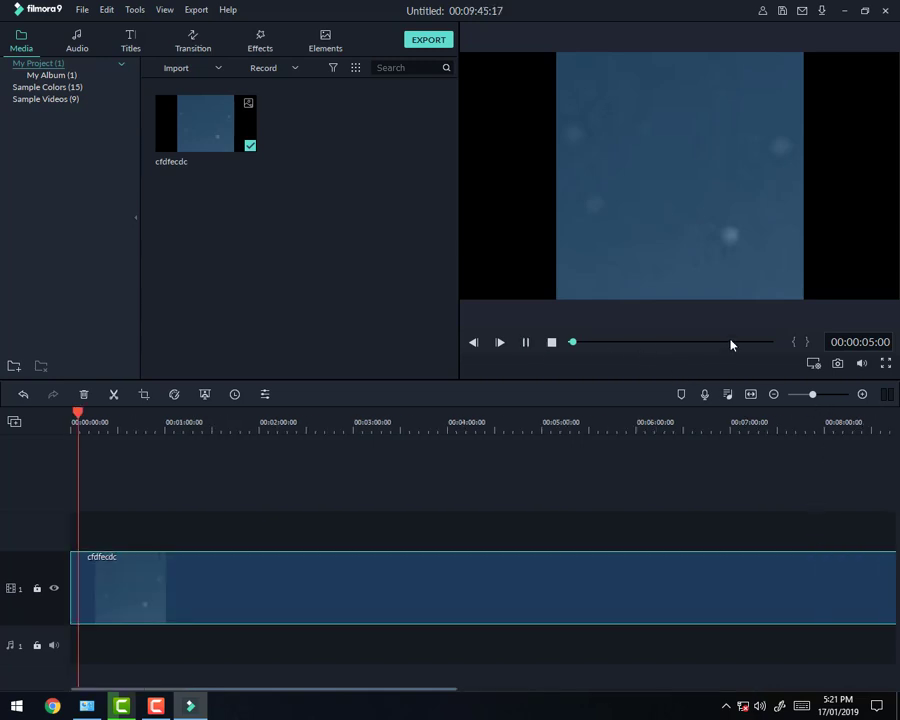
click(768, 342)
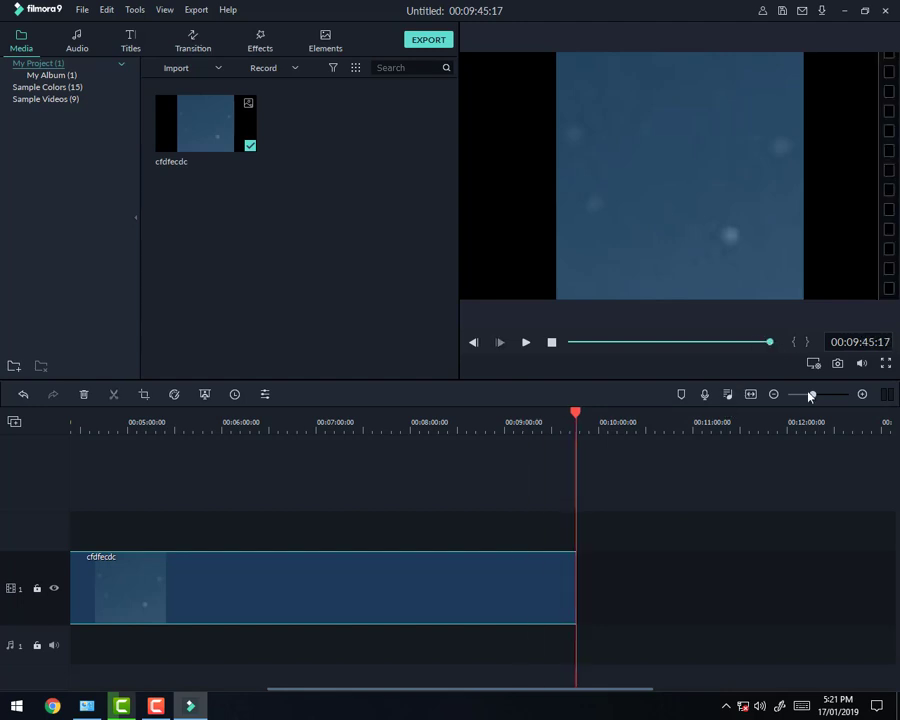
drag(812, 397, 802, 395)
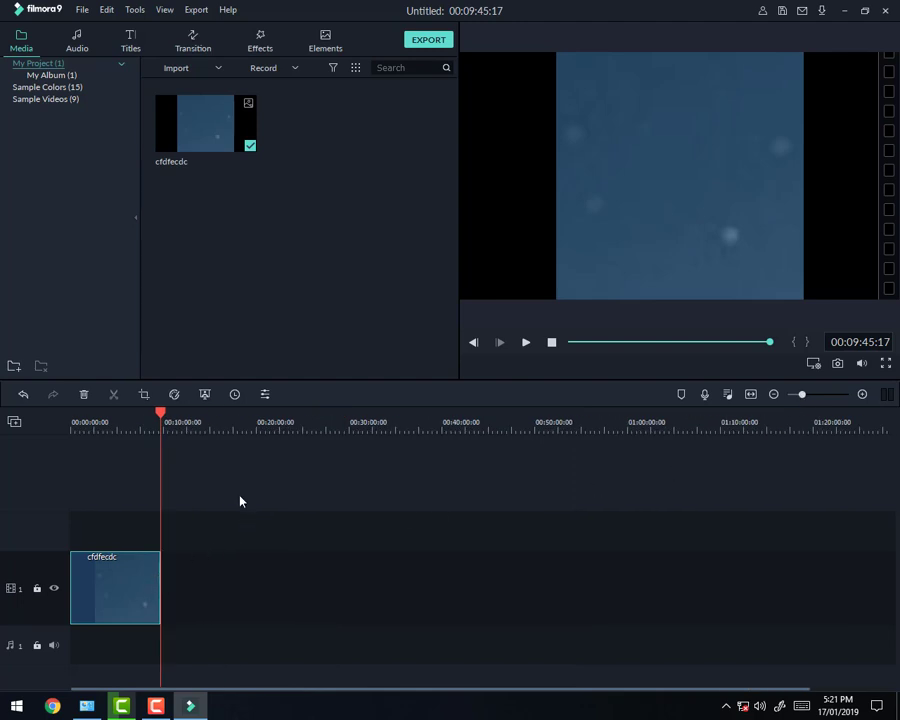
click(526, 343)
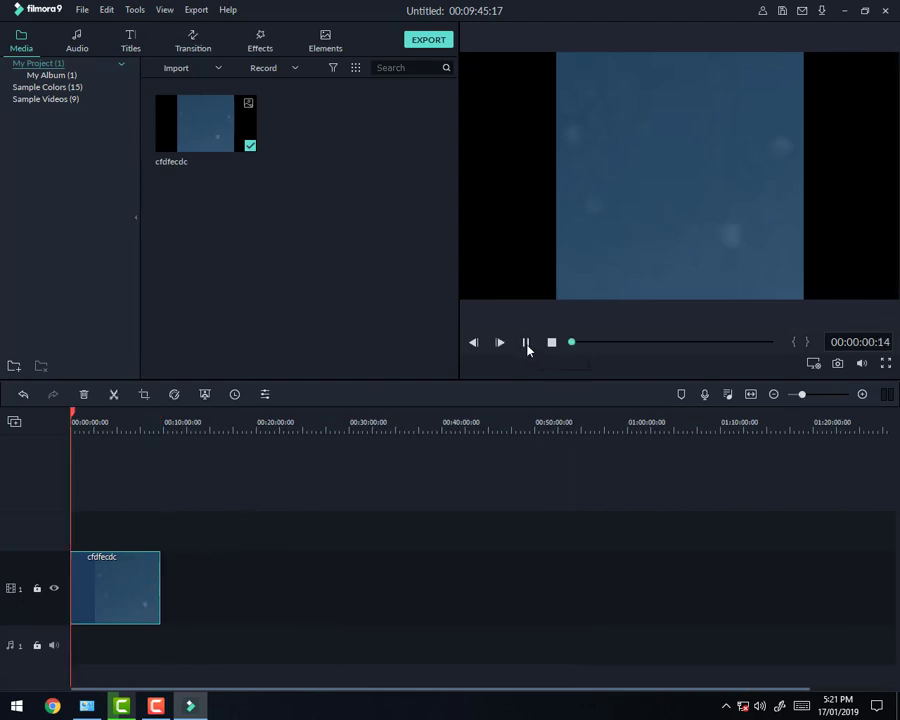
click(762, 342)
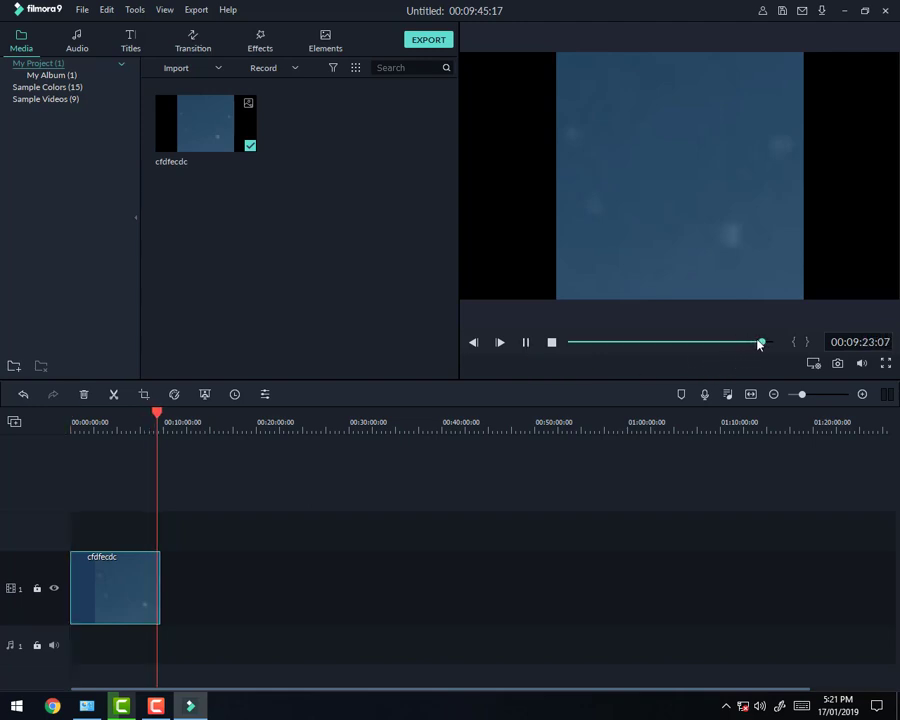
click(526, 343)
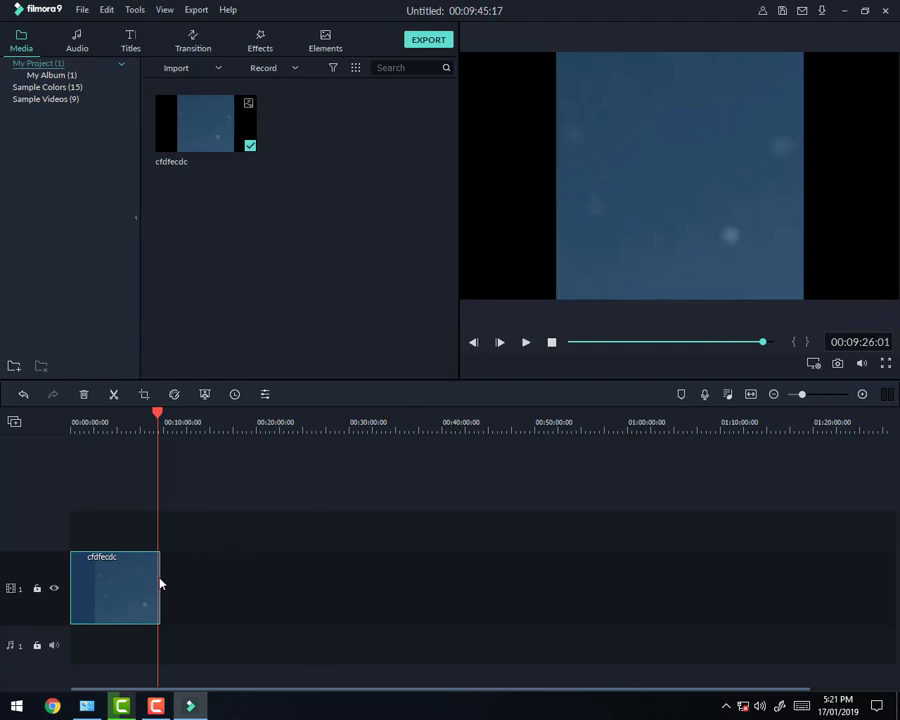
Trim the clip's end to the playhead, extend the clip to about 1 hour 29 minutes, and preview its end and start.
mouse_move(159, 578)
mouse_down()
mouse_move(605, 577)
mouse_move(125, 579)
mouse_move(158, 579)
mouse_up()
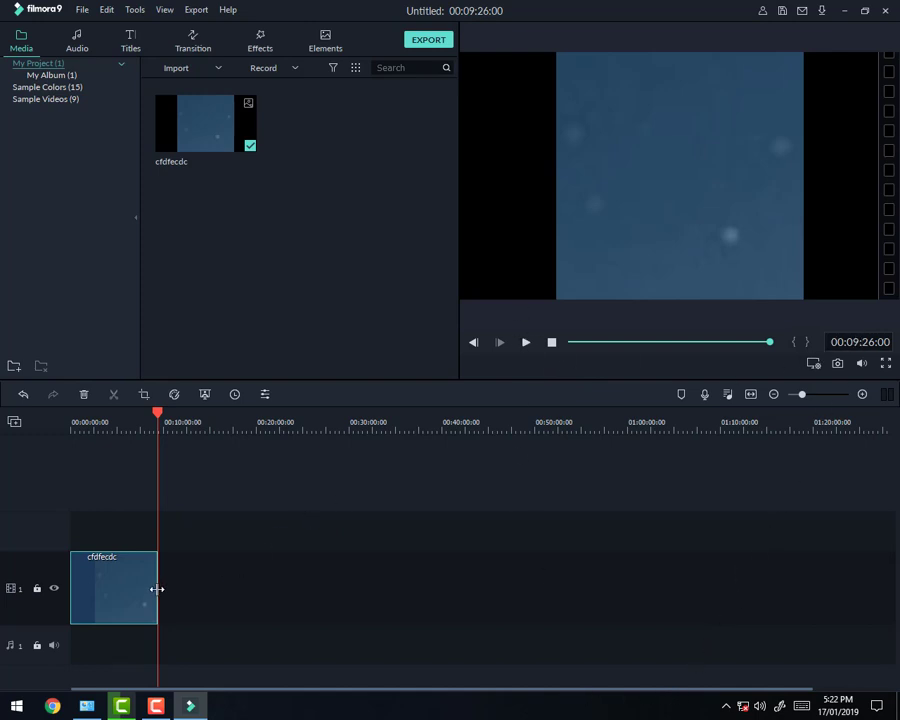
drag(156, 588, 878, 588)
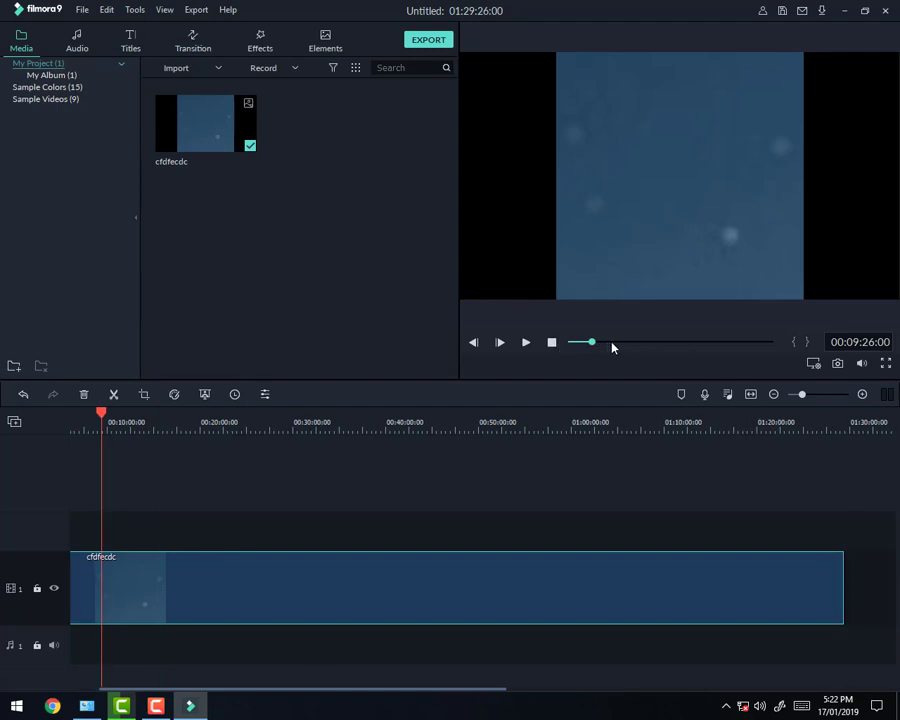
click(720, 343)
drag(720, 343, 778, 344)
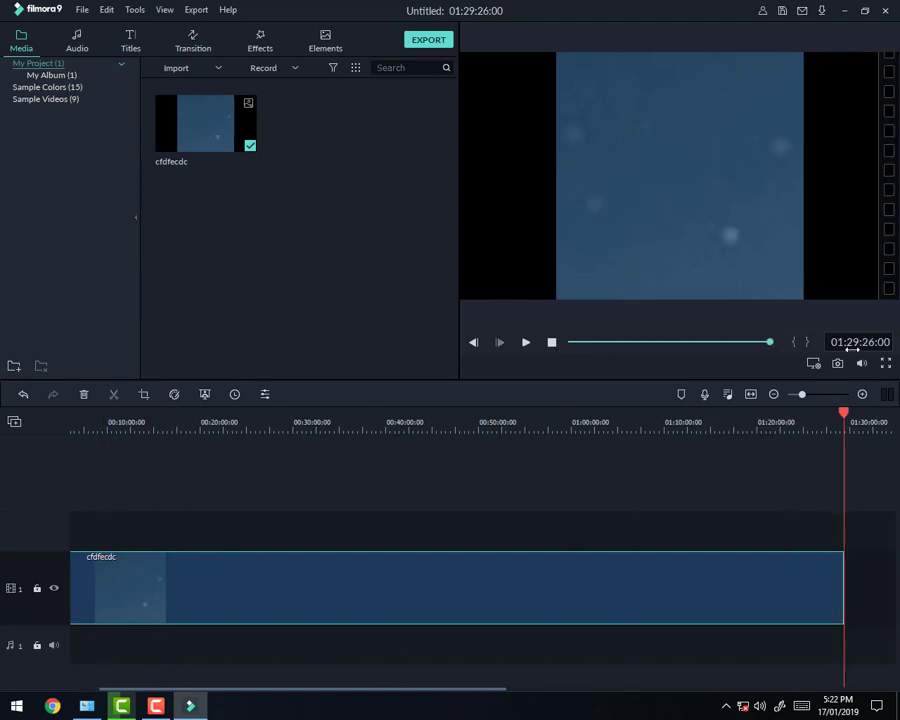
click(526, 343)
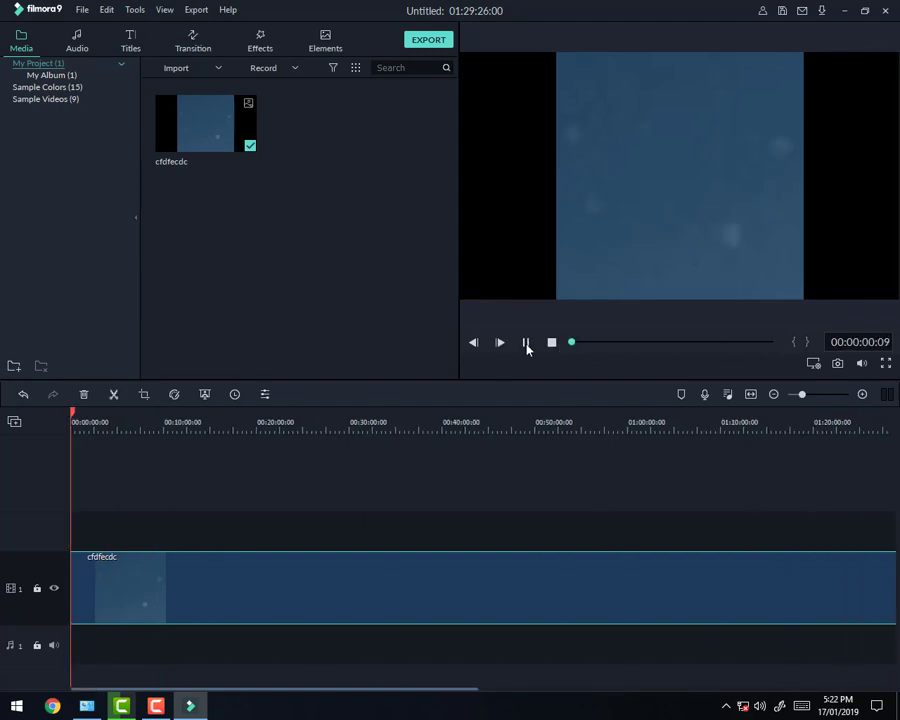
click(526, 343)
Extend the cfdfecdc clip on the timeline to about 5 hours 58 minutes 49 seconds.
drag(434, 689, 502, 690)
drag(761, 571, 850, 594)
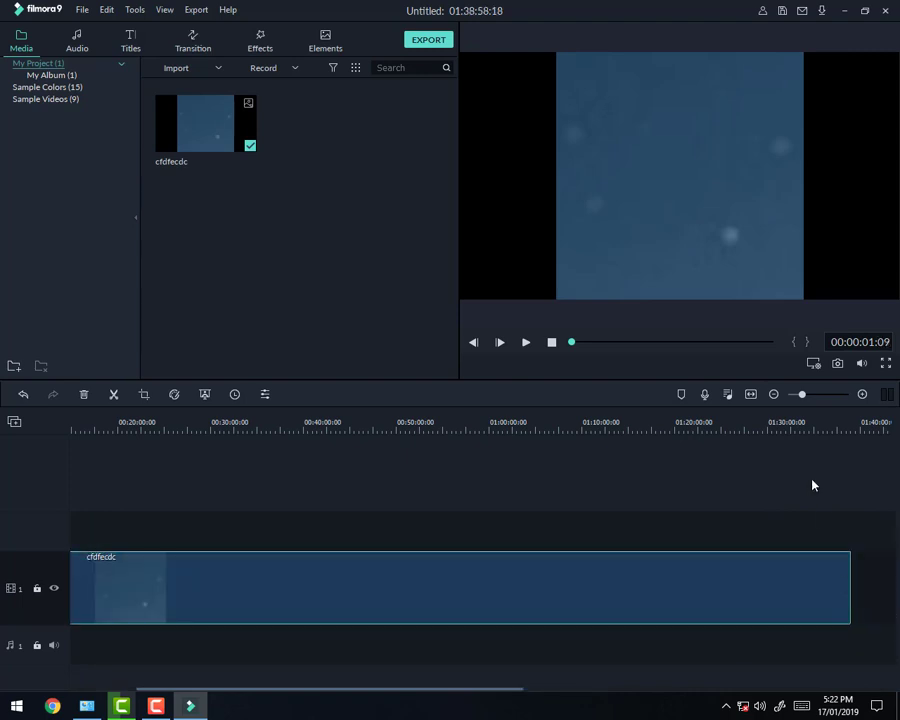
drag(802, 395, 795, 396)
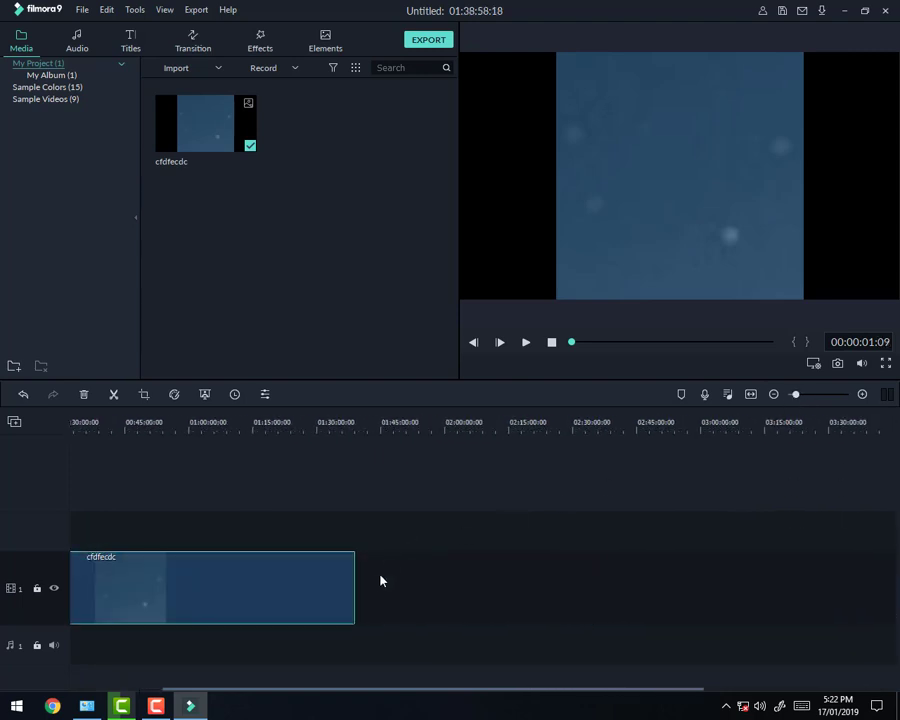
drag(356, 575, 866, 516)
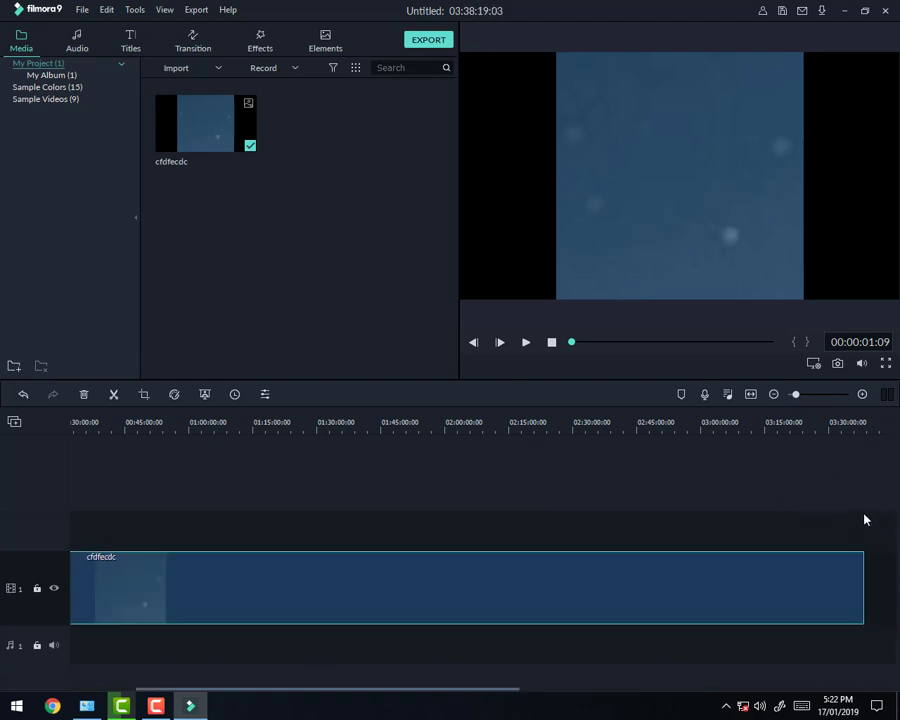
drag(795, 395, 791, 395)
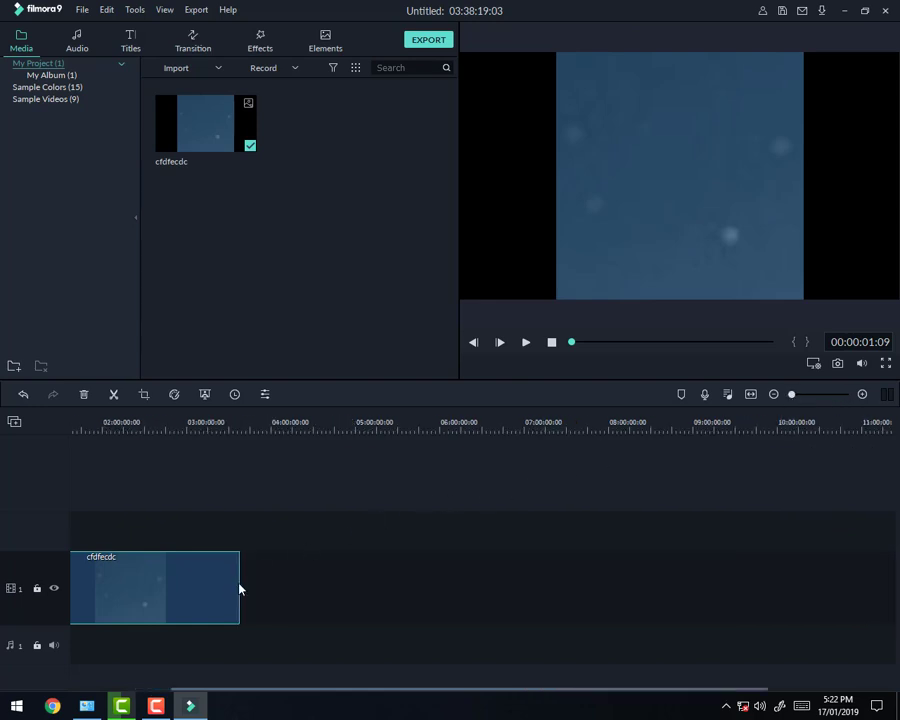
drag(239, 588, 436, 566)
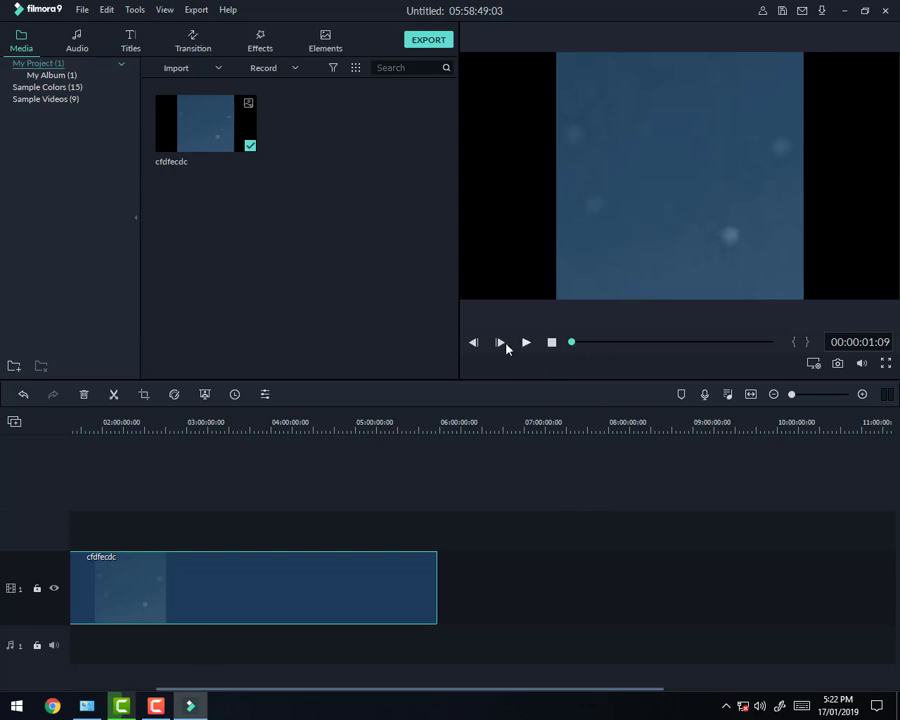
Preview the clip at several points up to its end and return the playhead to the start.
click(526, 342)
click(735, 343)
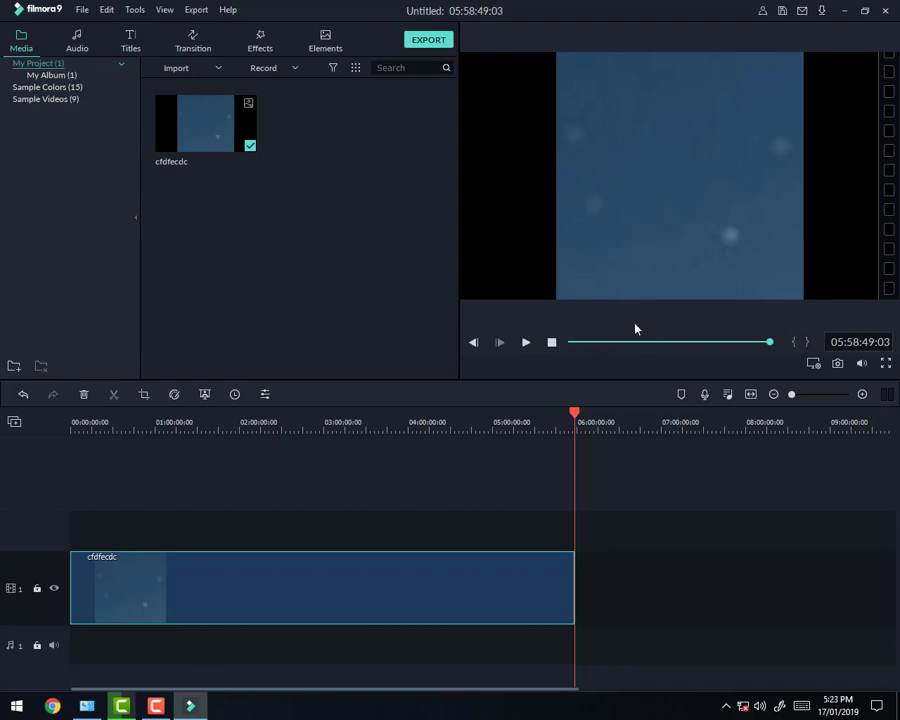
click(618, 343)
click(568, 343)
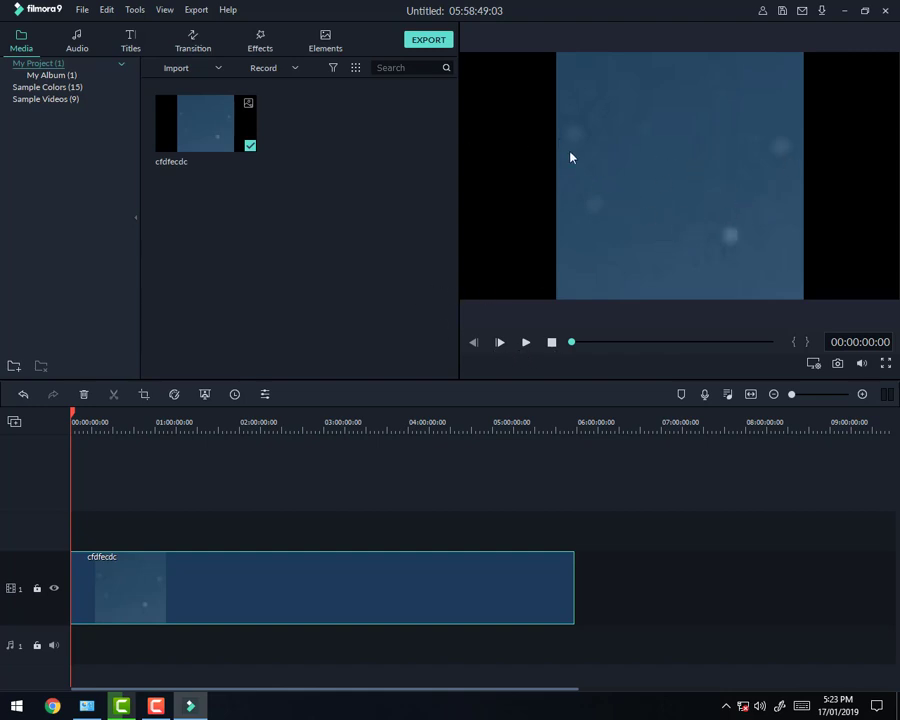
Open the project's export options, dismiss the offline notice, and review the MP4 settings without changing them.
click(433, 39)
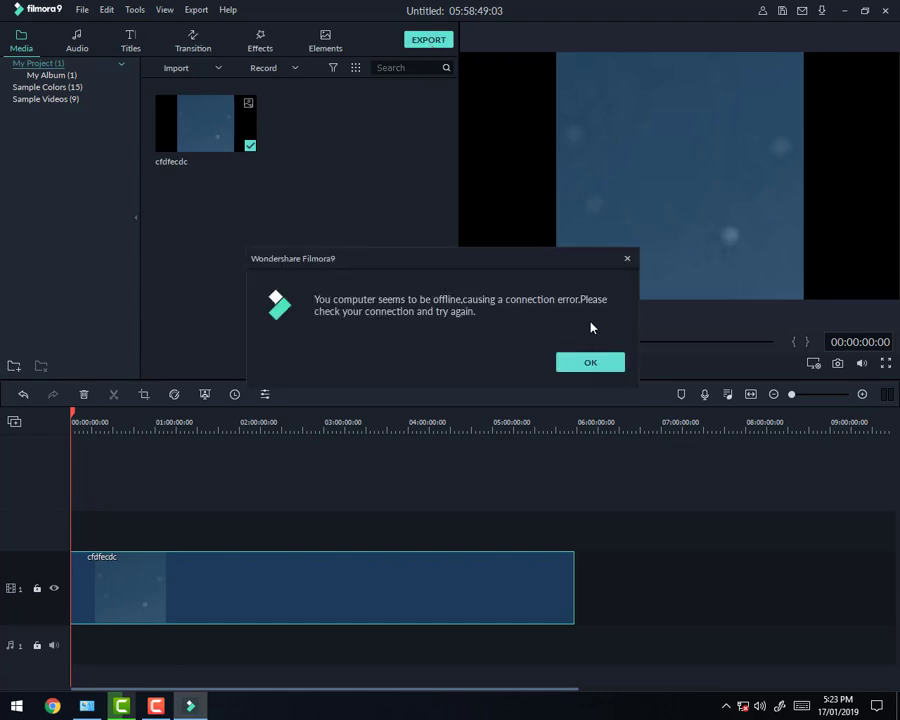
click(593, 364)
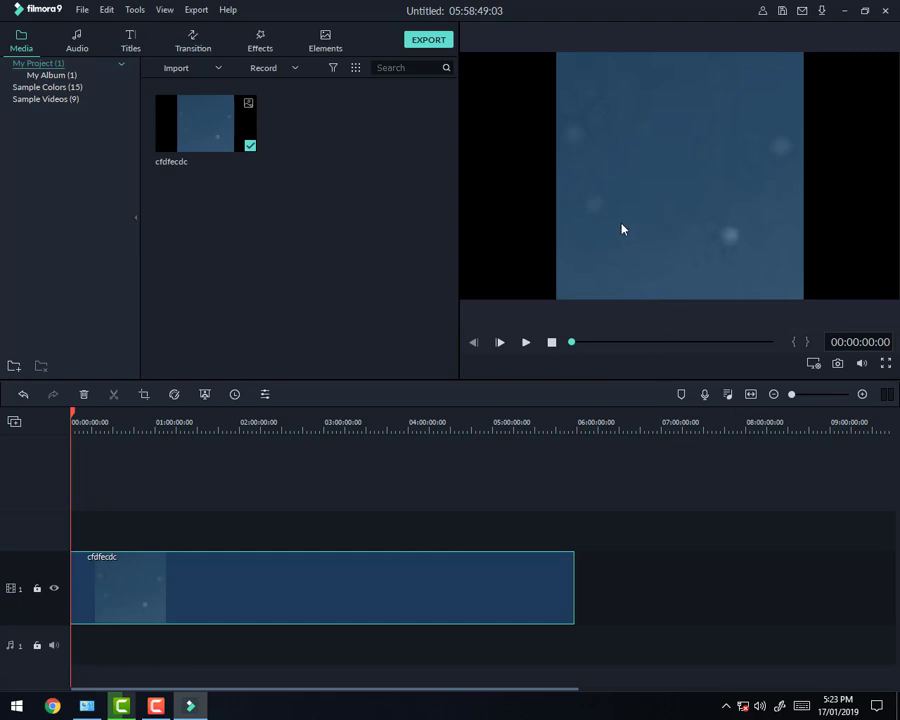
click(430, 41)
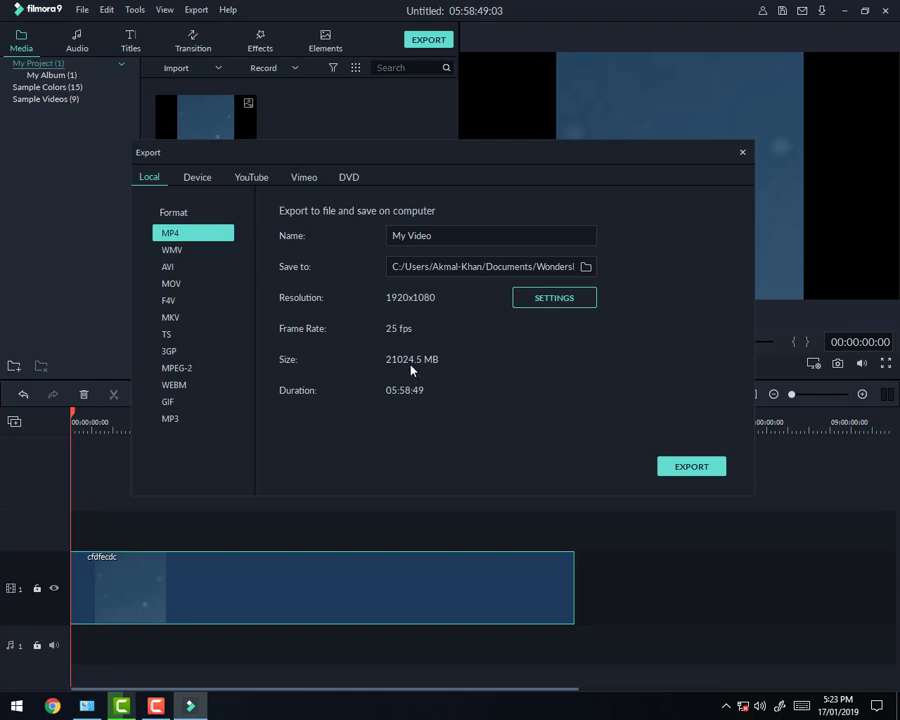
click(588, 302)
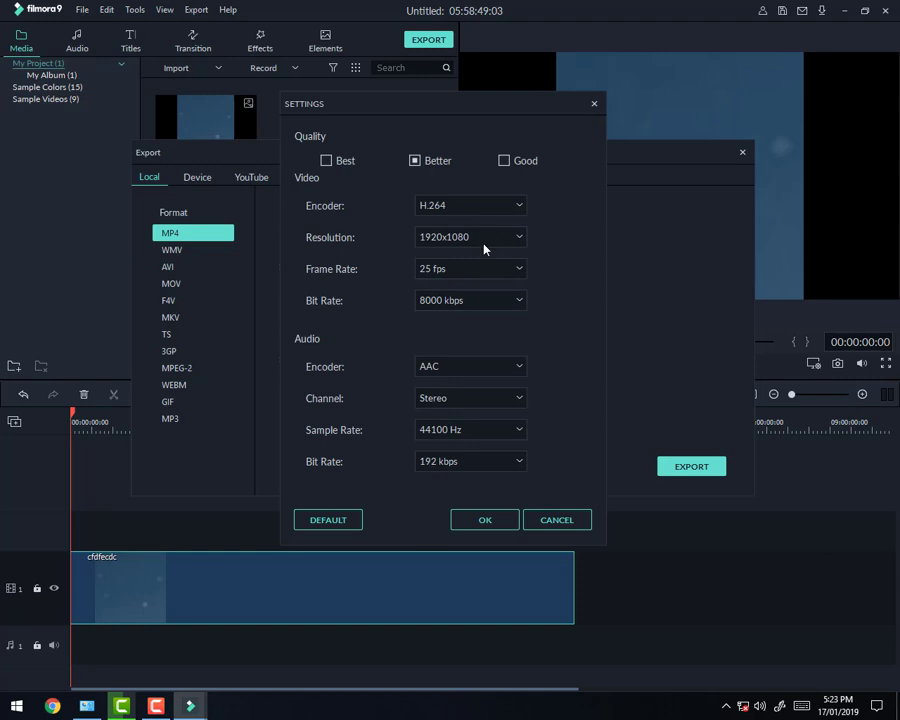
click(594, 104)
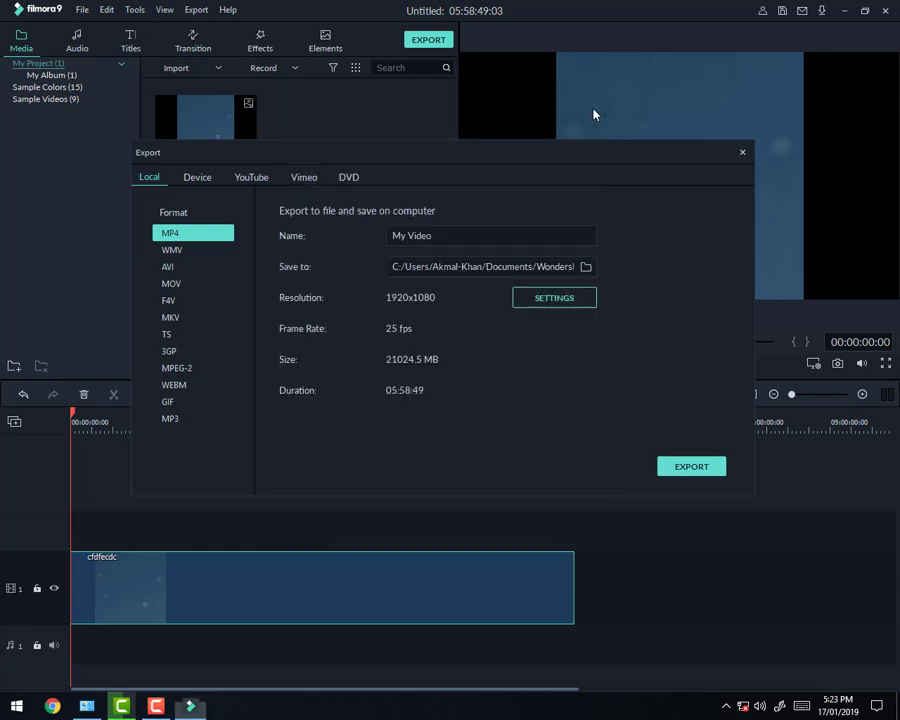
Choose 3GP as the export format and set its video to 128x96 resolution, 12 fps, and a 96 kbps bit rate.
click(173, 355)
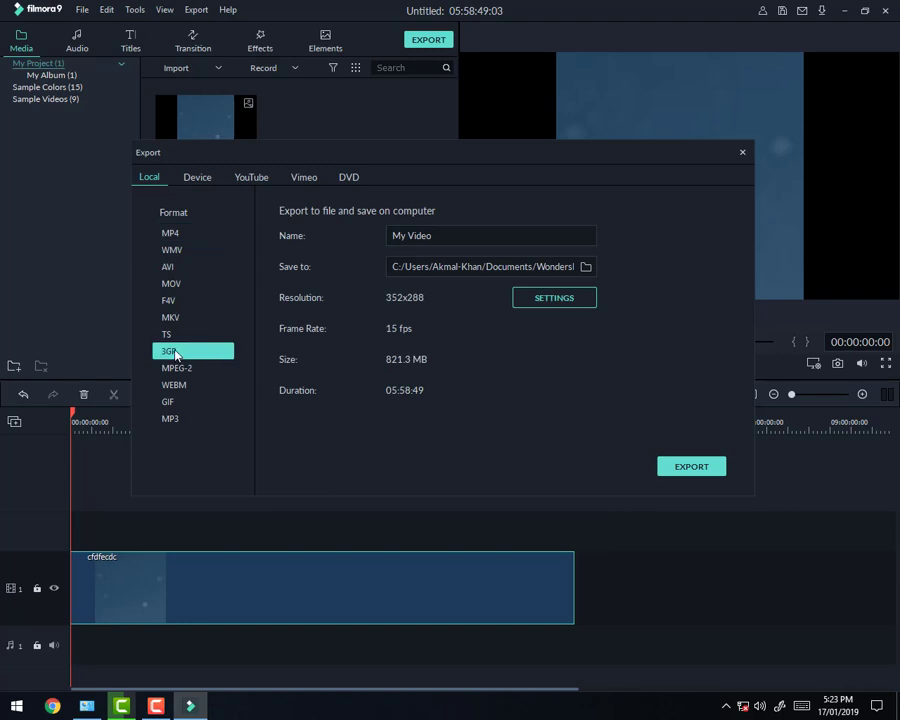
click(553, 300)
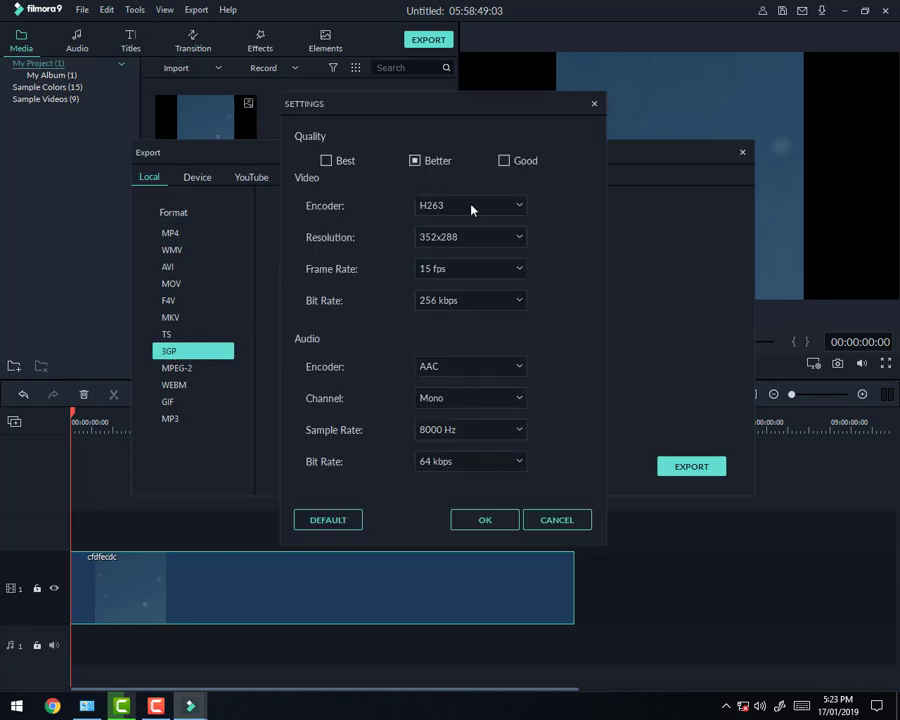
click(484, 237)
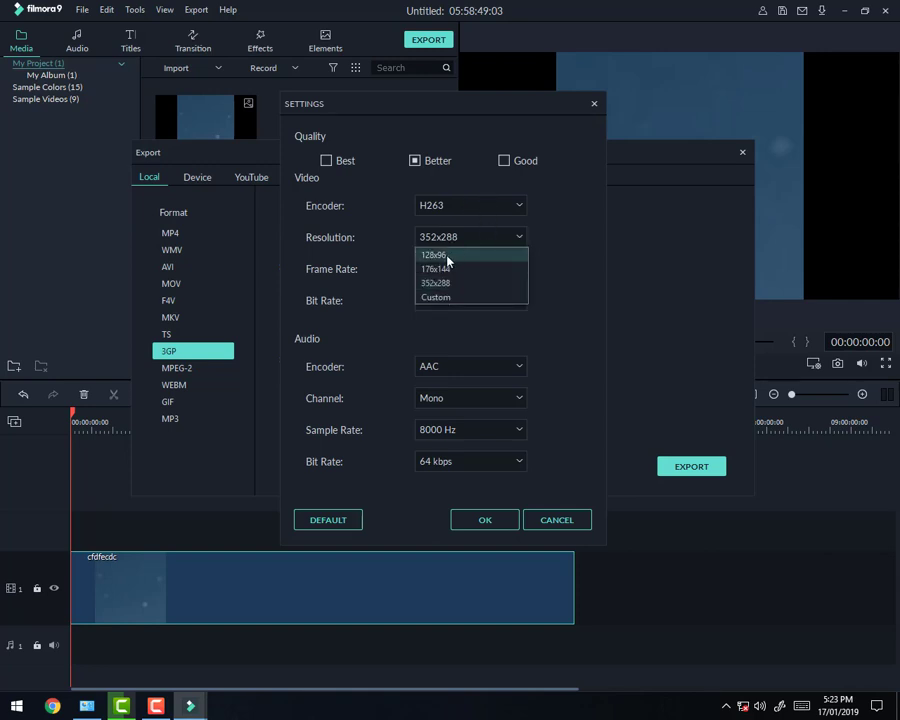
click(440, 255)
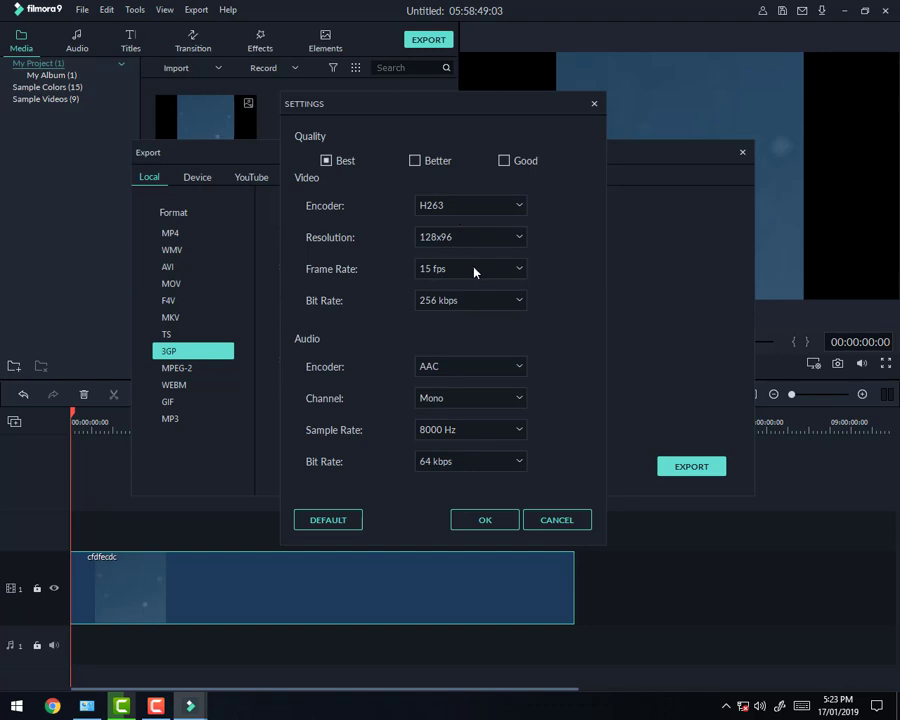
click(475, 270)
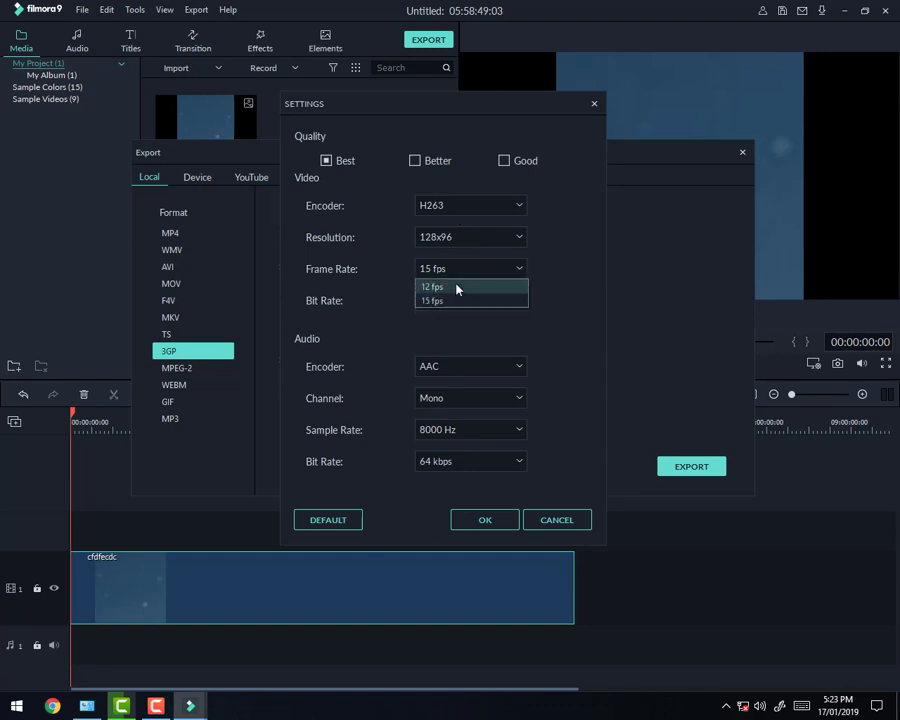
click(457, 287)
click(455, 302)
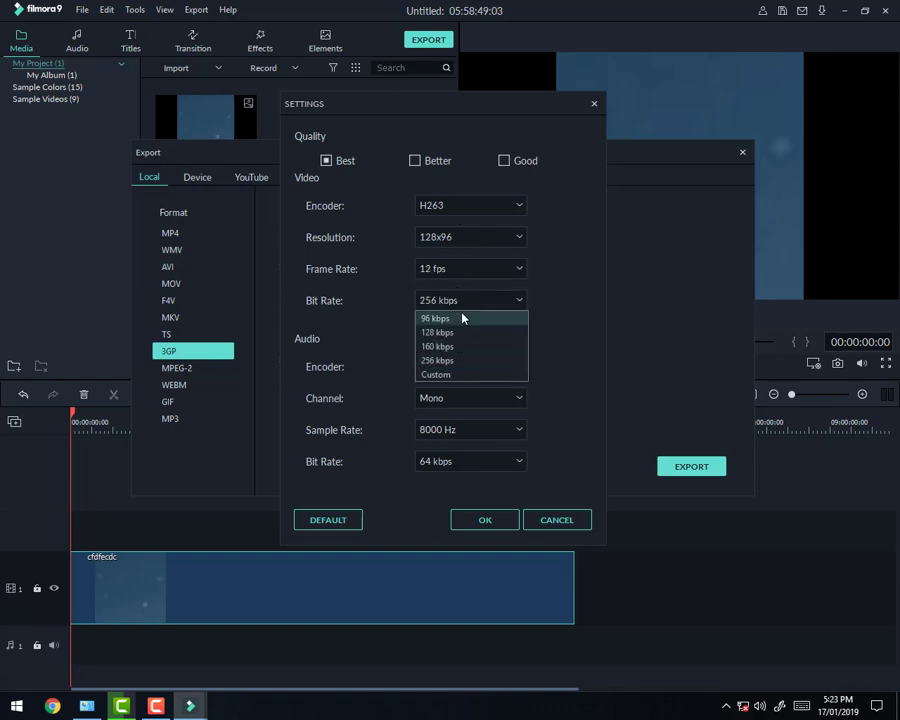
click(447, 318)
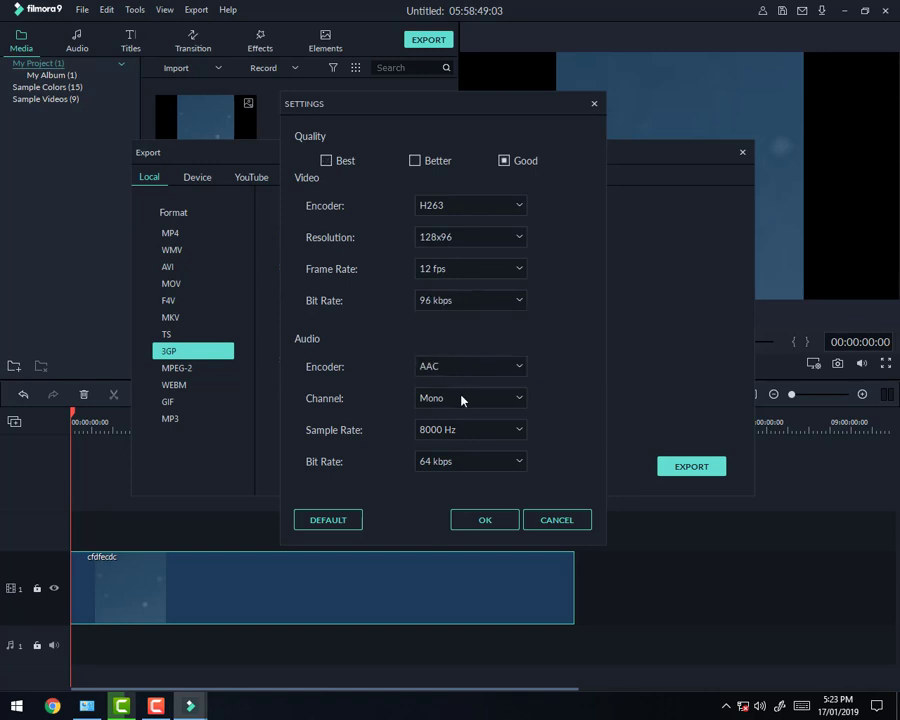
Lower the audio bit rate in the 3GP settings, accept the settings, and start the export.
click(460, 428)
click(460, 428)
click(437, 464)
click(453, 478)
click(493, 524)
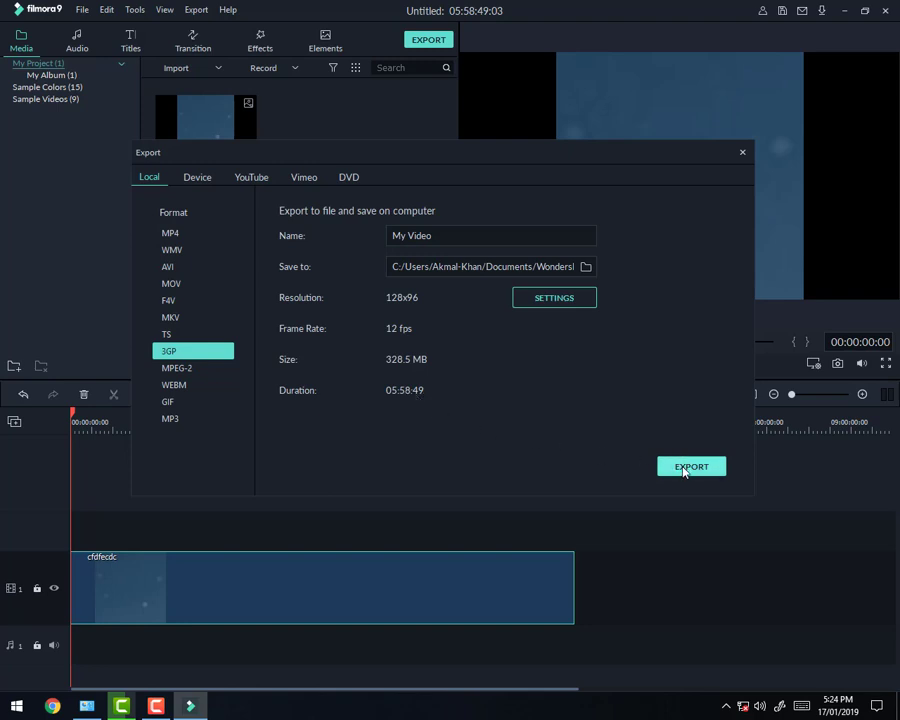
click(714, 469)
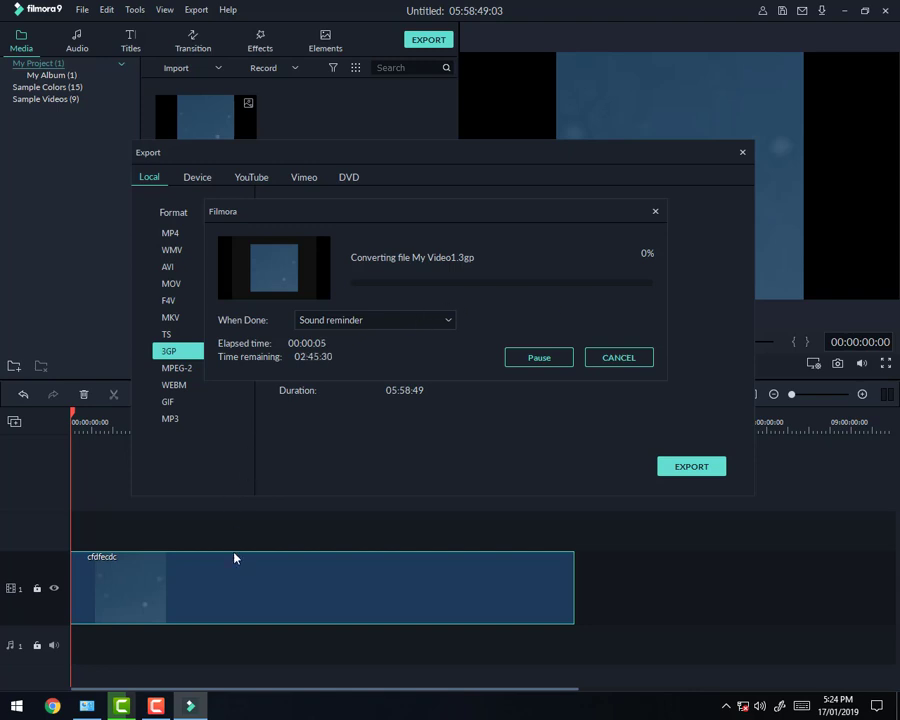
click(155, 706)
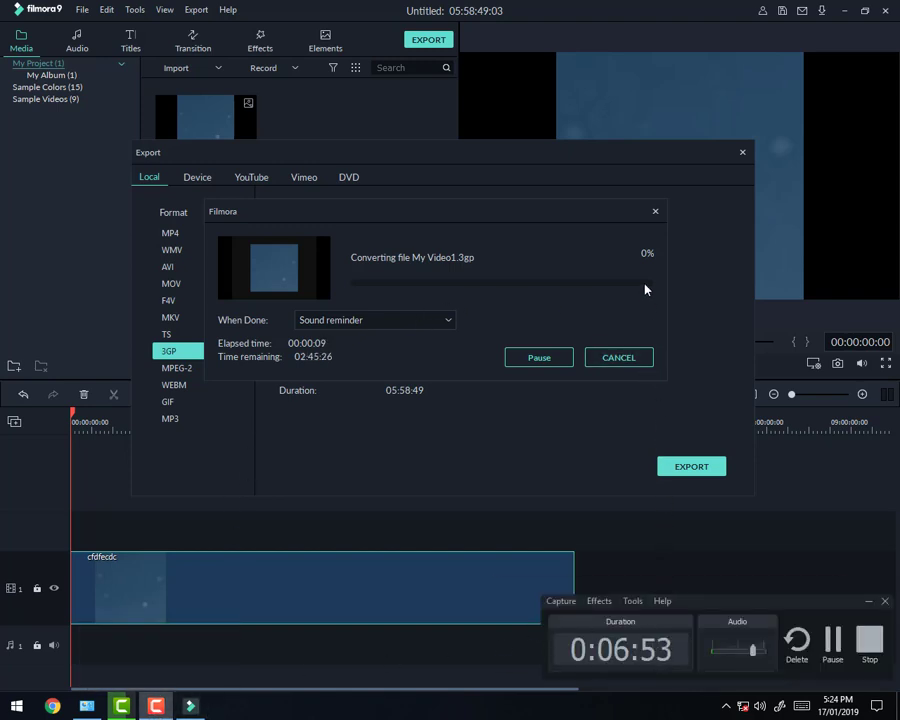
click(832, 645)
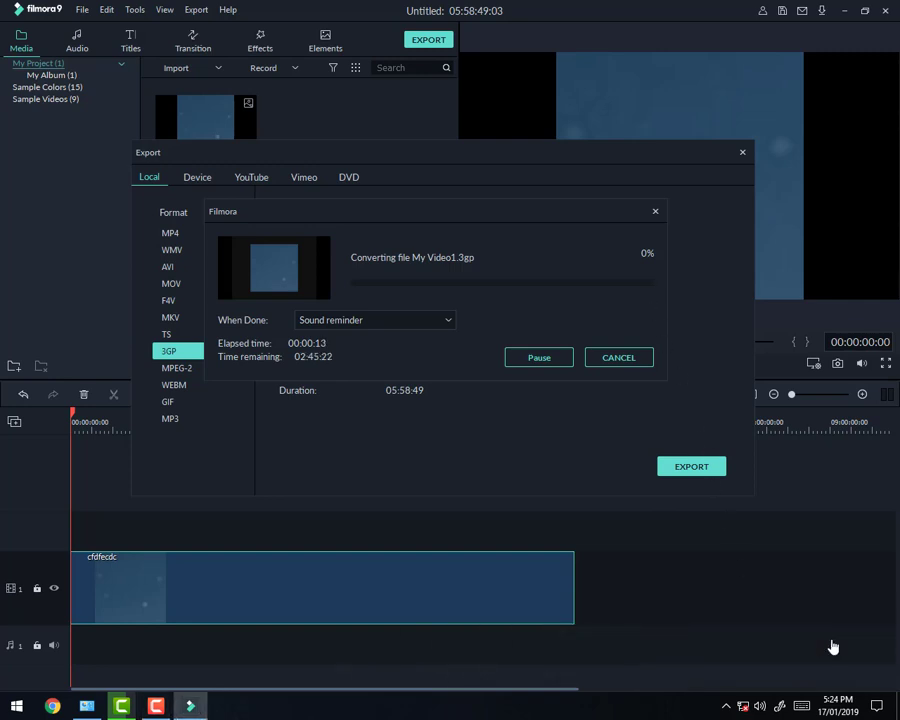
click(155, 706)
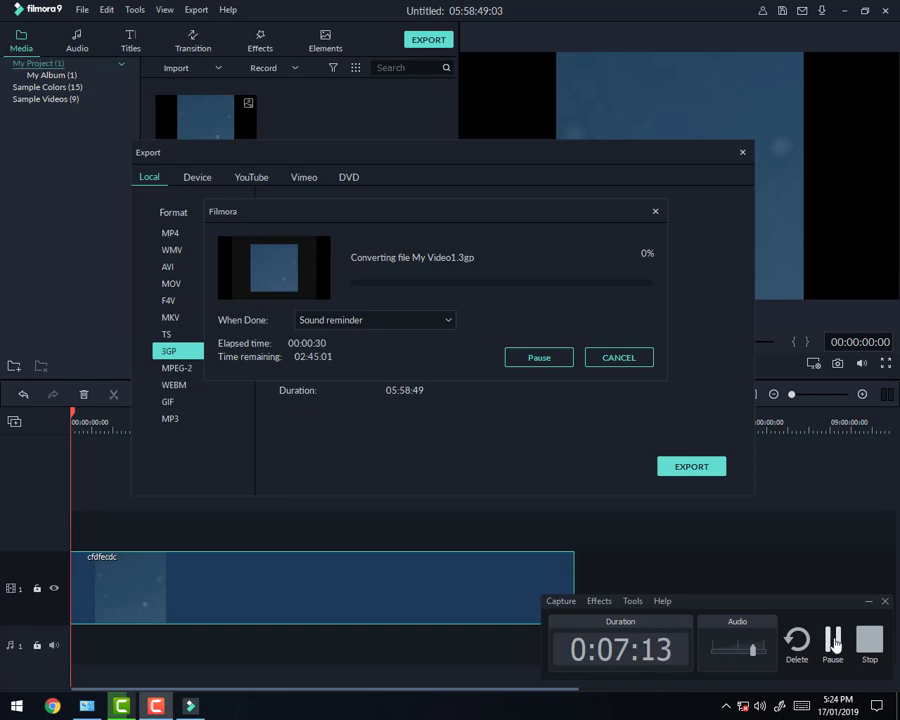
click(834, 640)
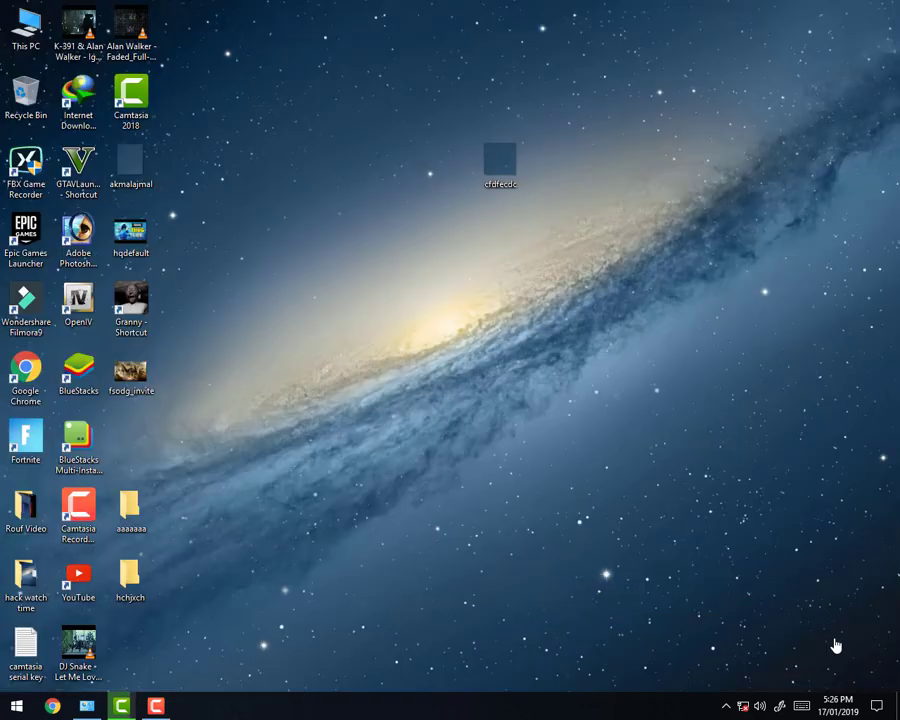
right_click(736, 173)
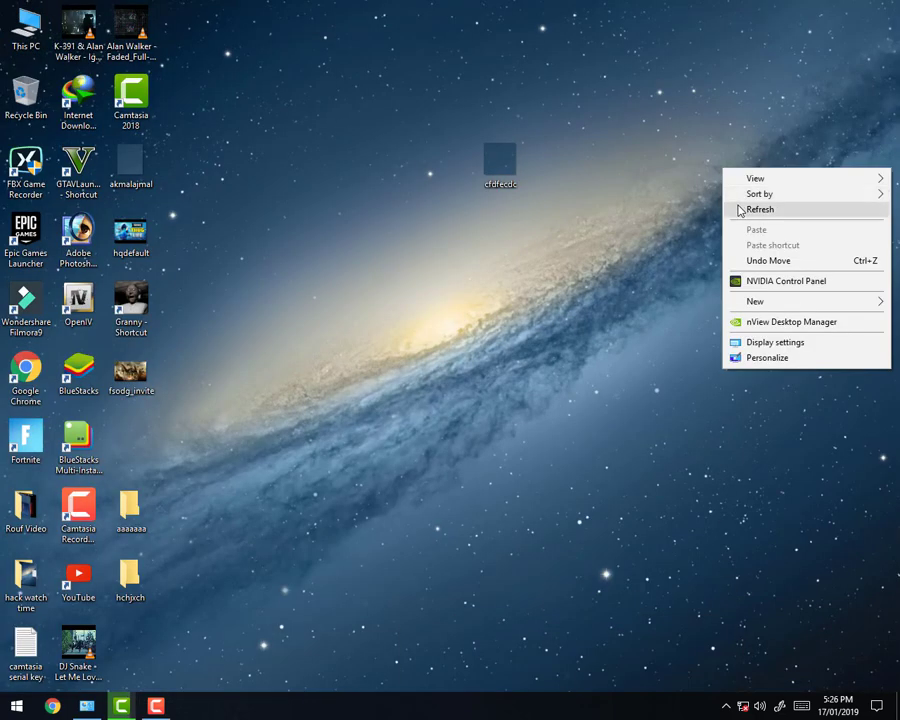
click(737, 207)
right_click(738, 206)
click(765, 246)
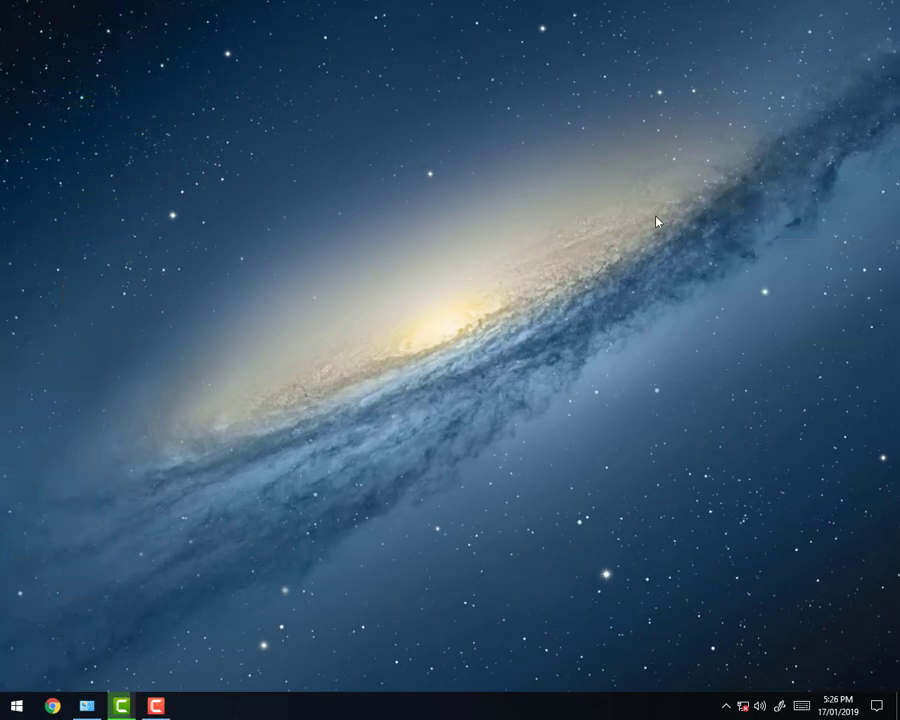
Open the Output folder inside Documents > Wondershare Filmora 9 in File Explorer.
key(super+e)
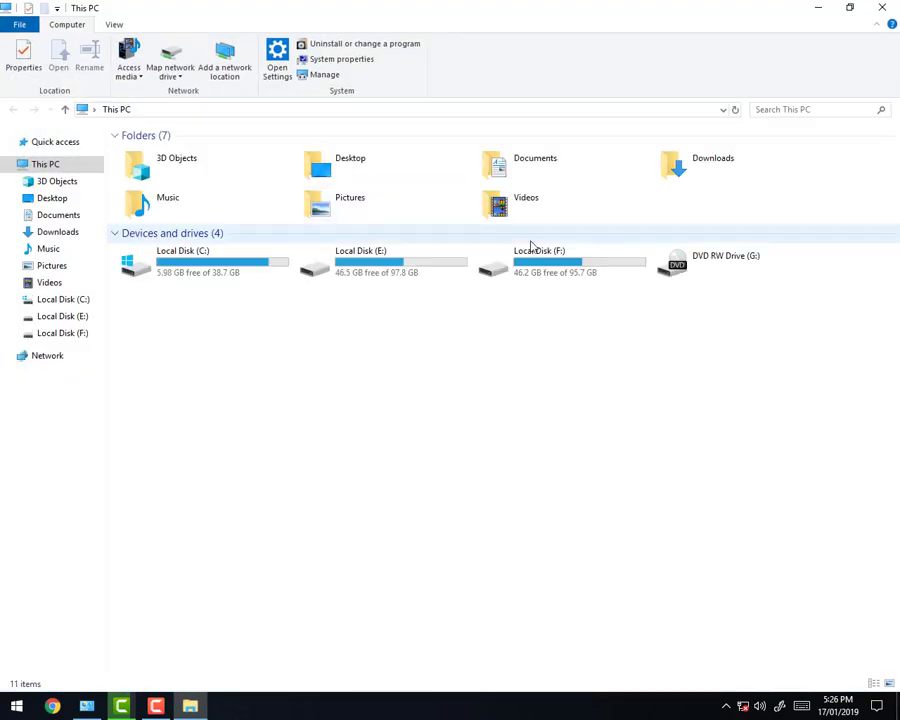
double_click(540, 164)
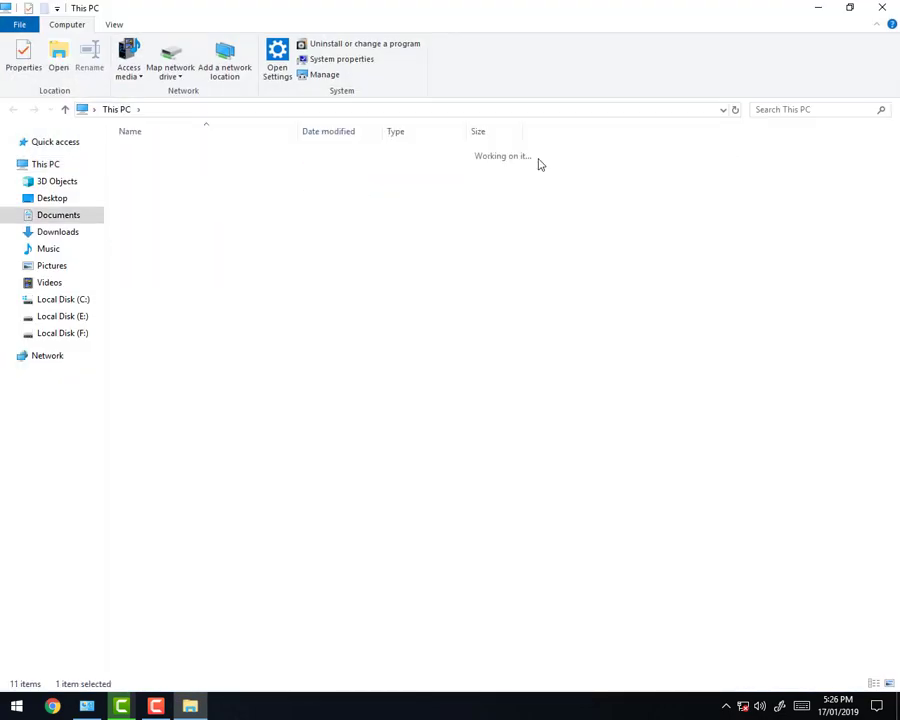
click(197, 164)
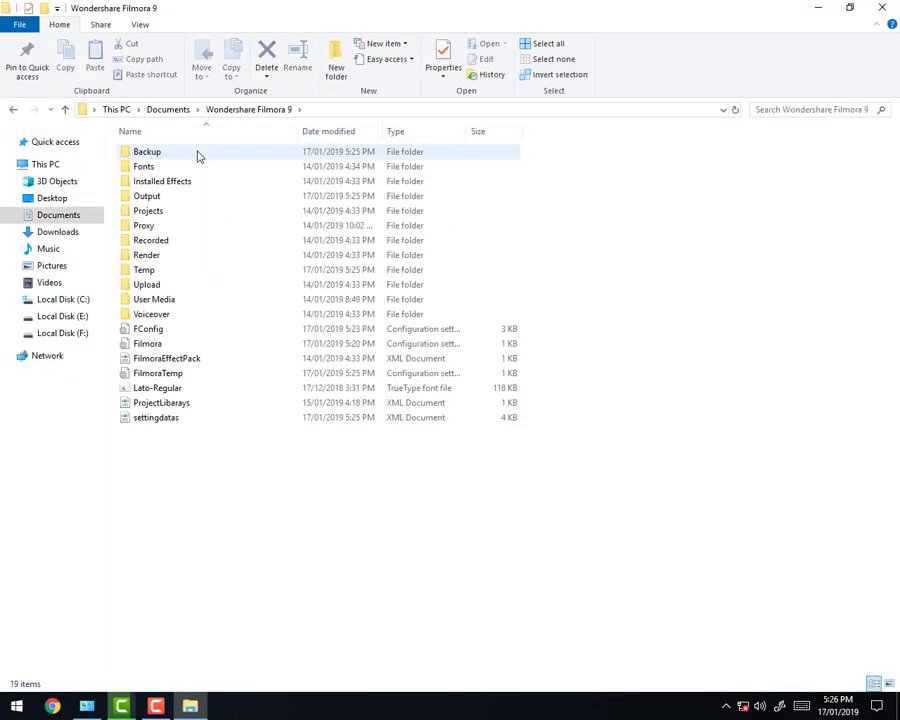
click(196, 154)
click(168, 196)
key(Return)
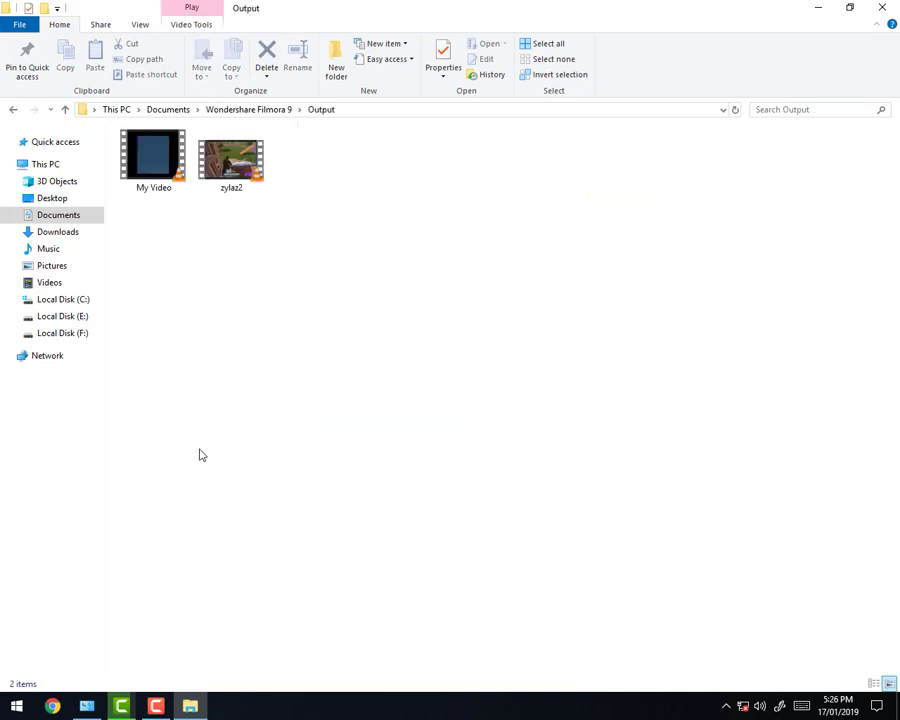
Play the exported My Video file in a maximized VLC window, skip to about 1:56:32, and close the player.
click(162, 173)
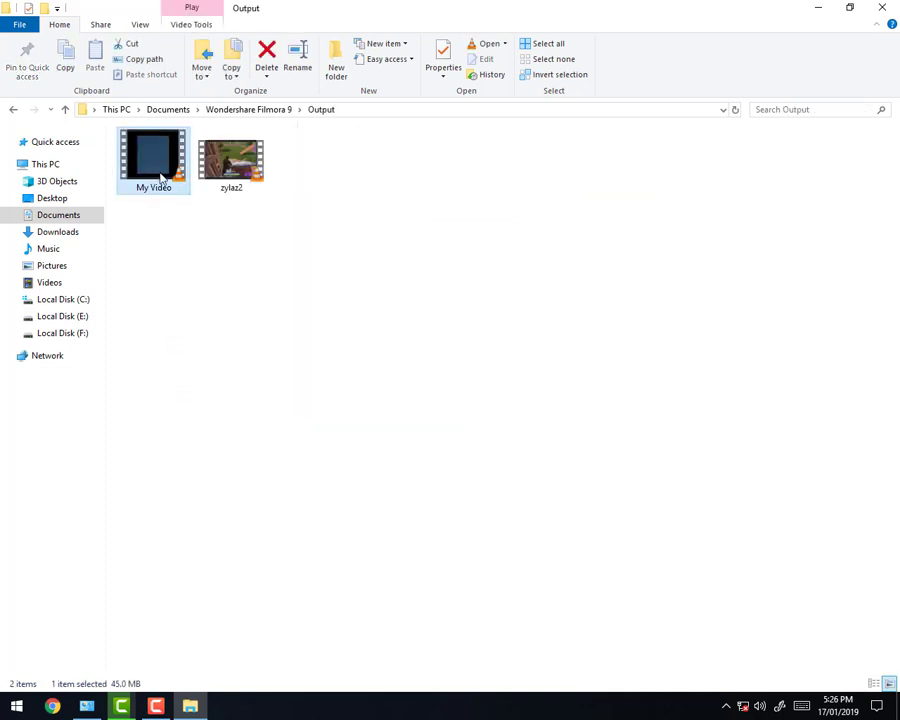
double_click(160, 177)
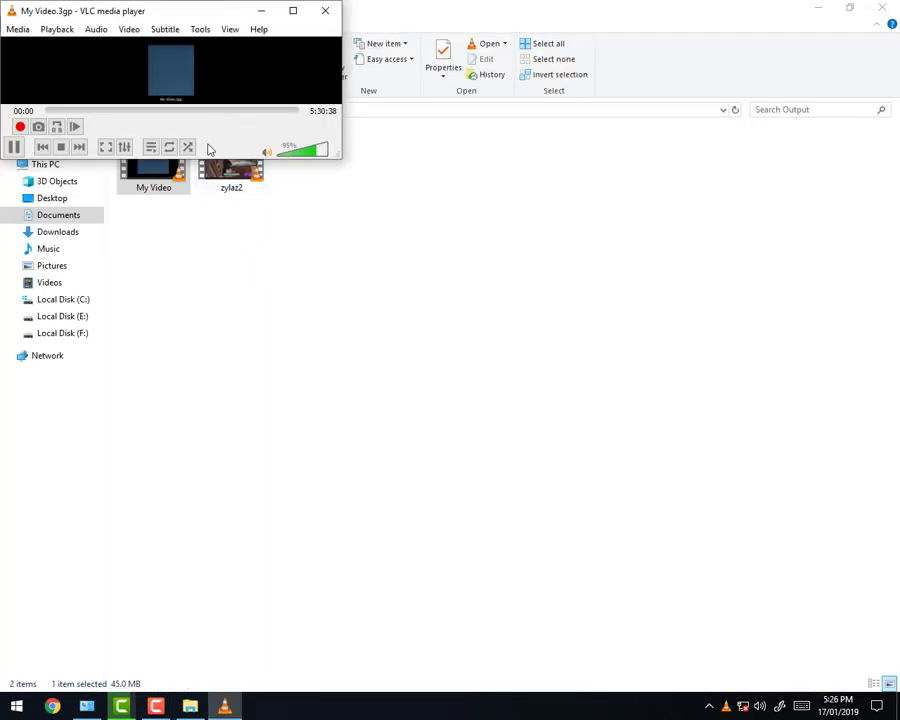
click(294, 11)
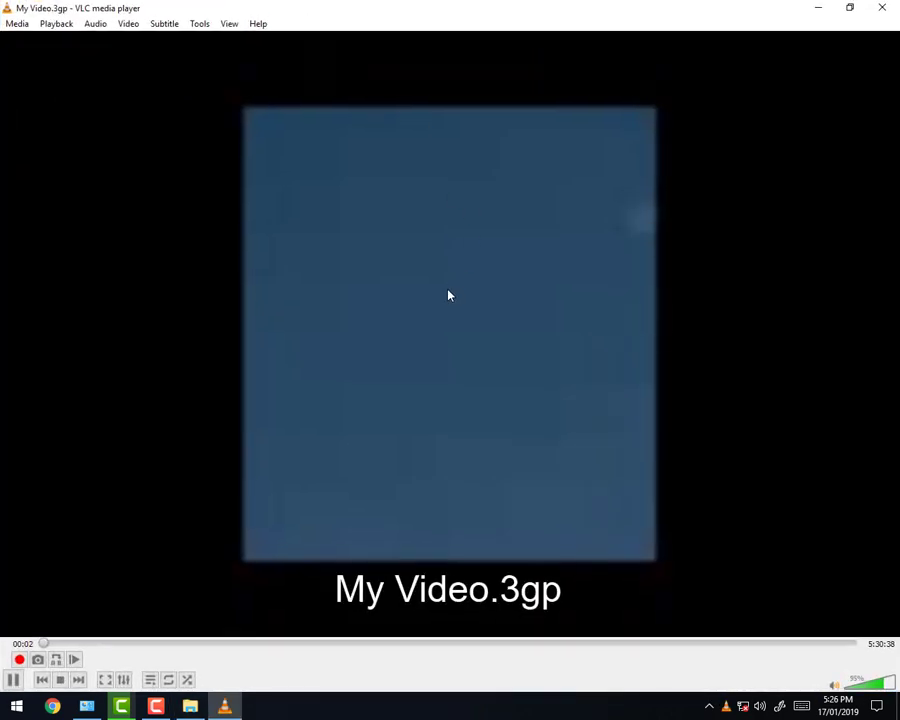
click(329, 643)
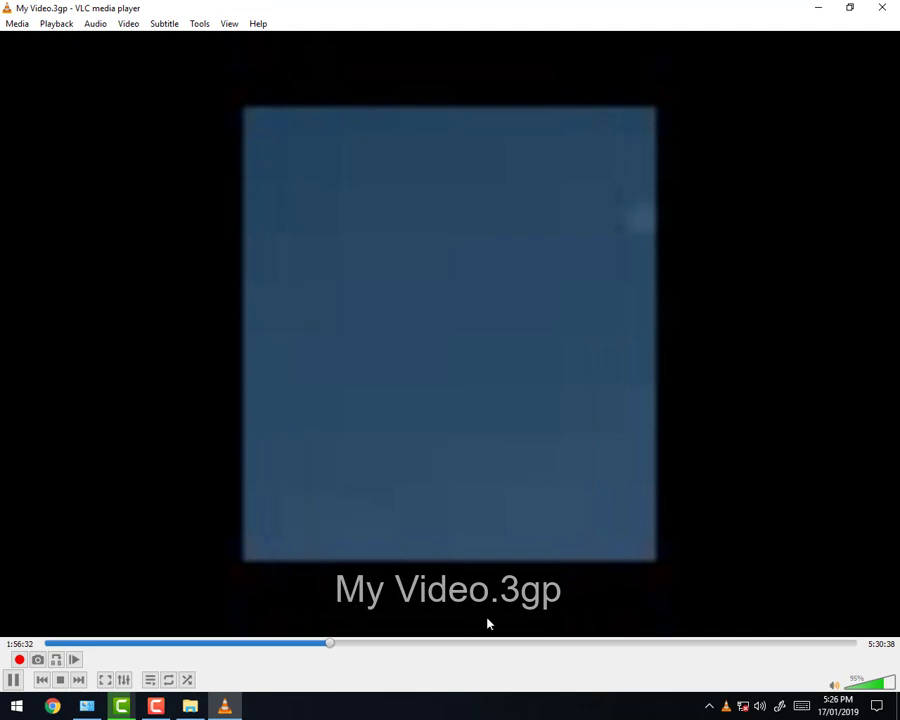
click(884, 6)
Refresh the Output folder, check the file size in My Video's properties, and close the folder.
click(319, 293)
right_click(300, 267)
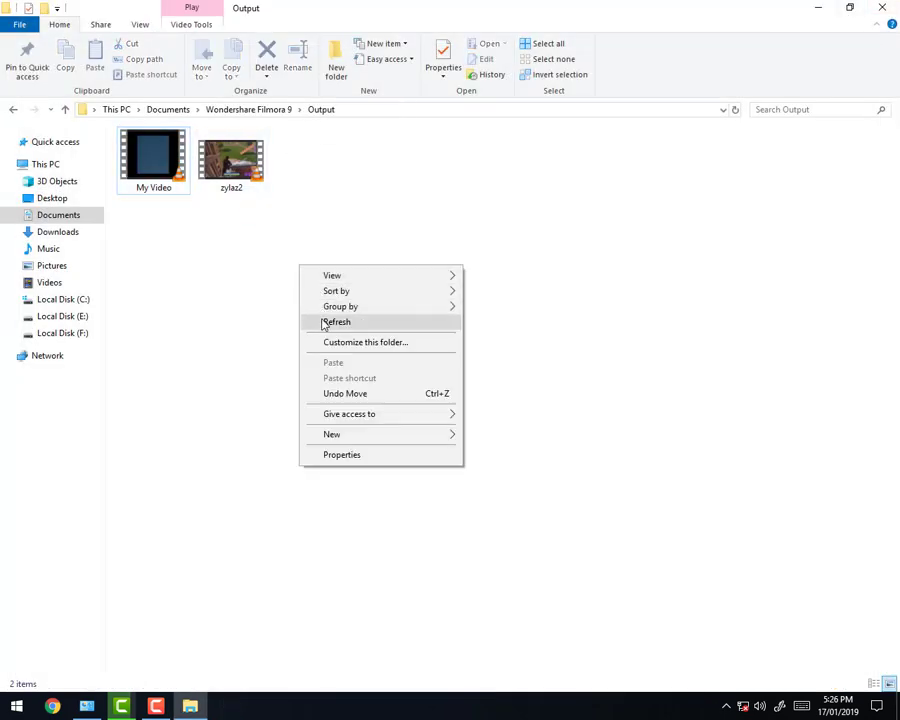
click(322, 323)
click(134, 160)
right_click(142, 150)
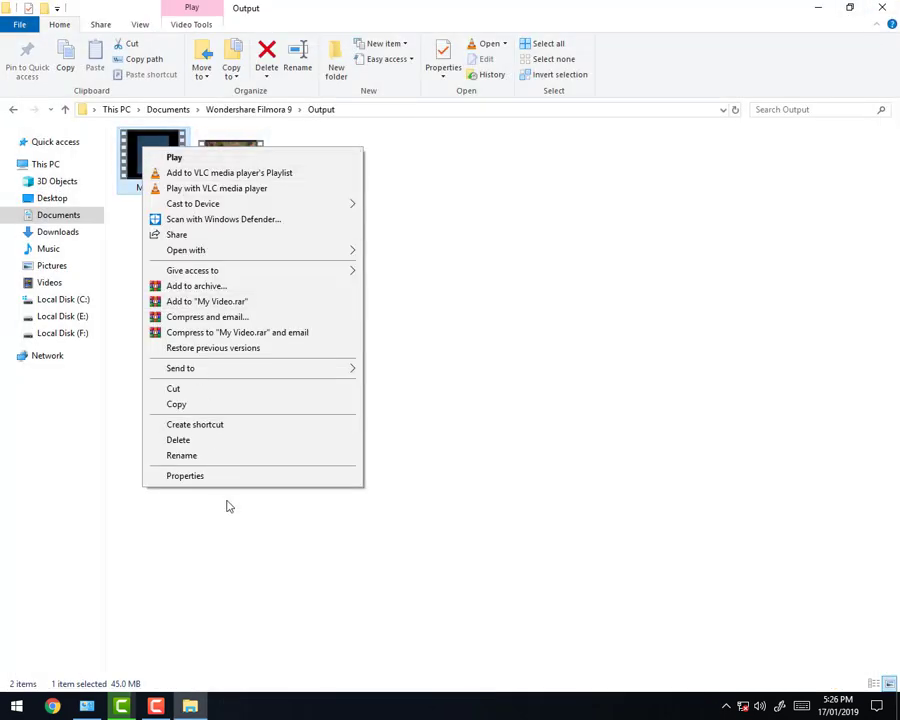
click(222, 477)
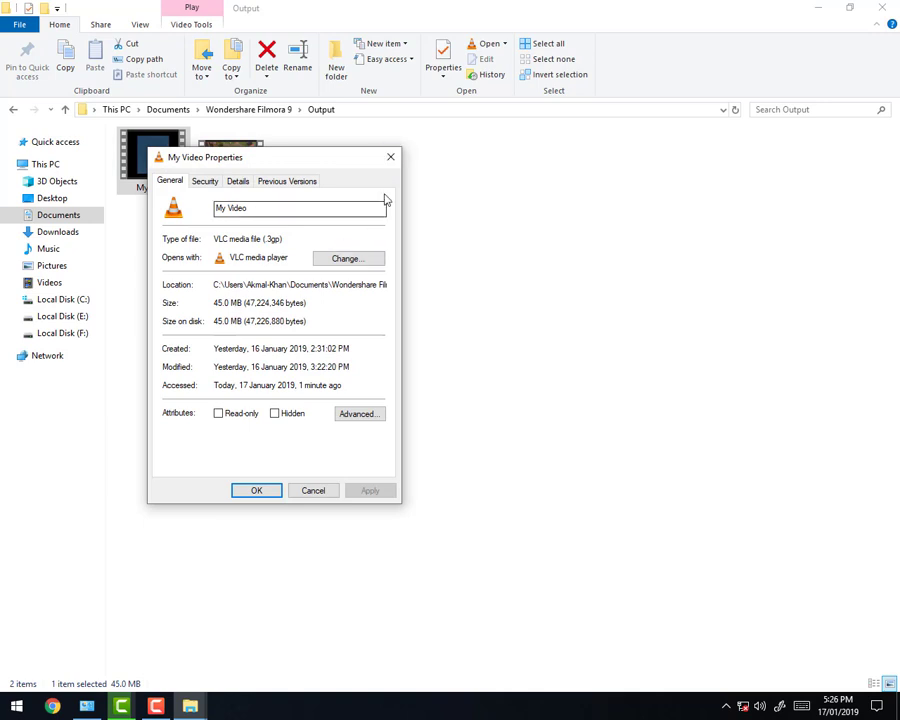
click(390, 158)
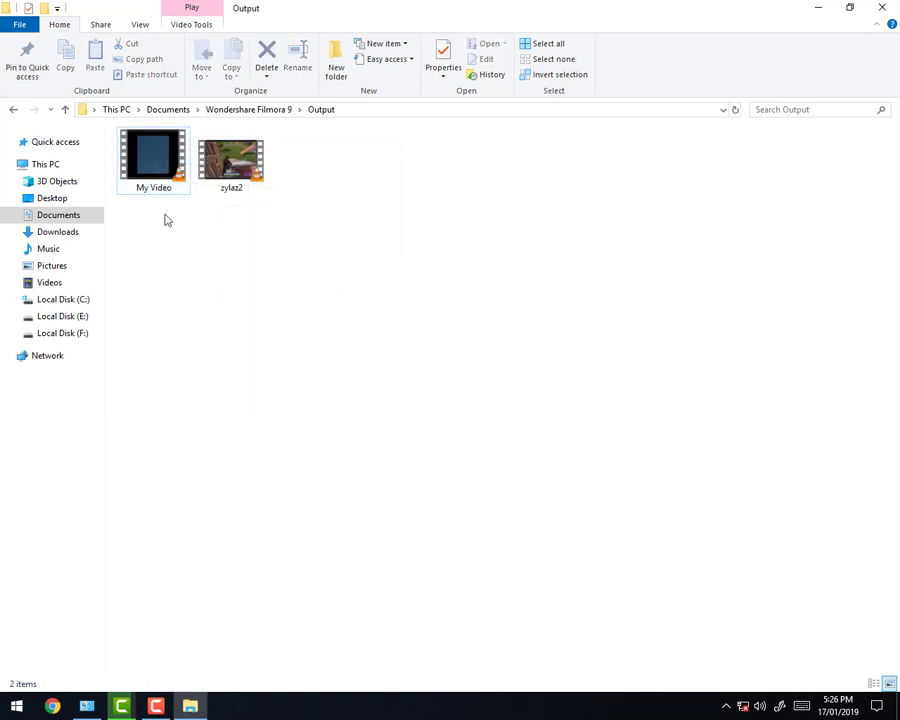
click(882, 8)
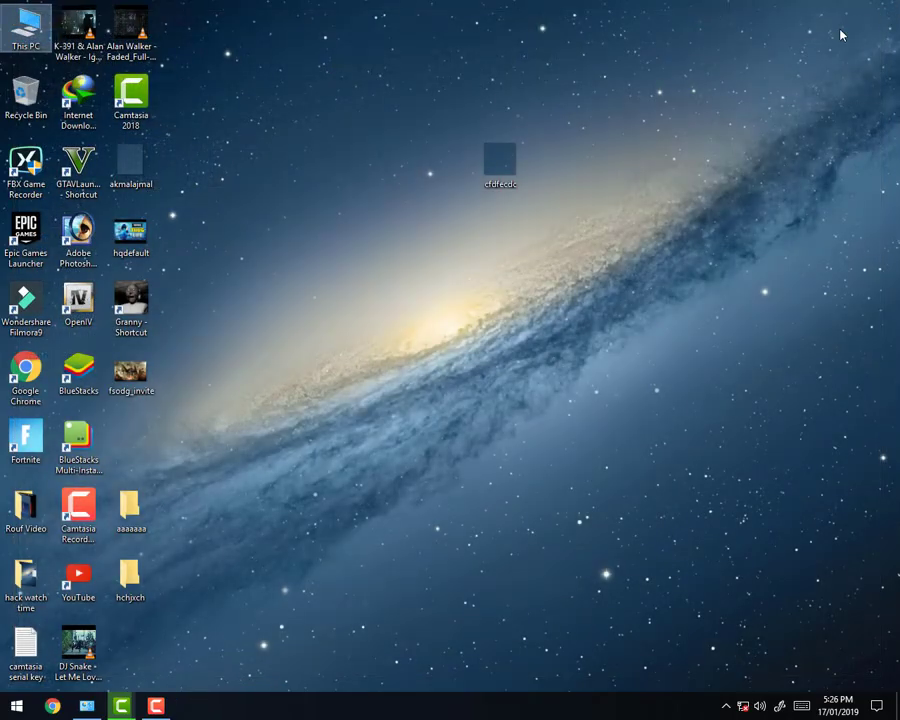
right_click(588, 103)
click(612, 144)
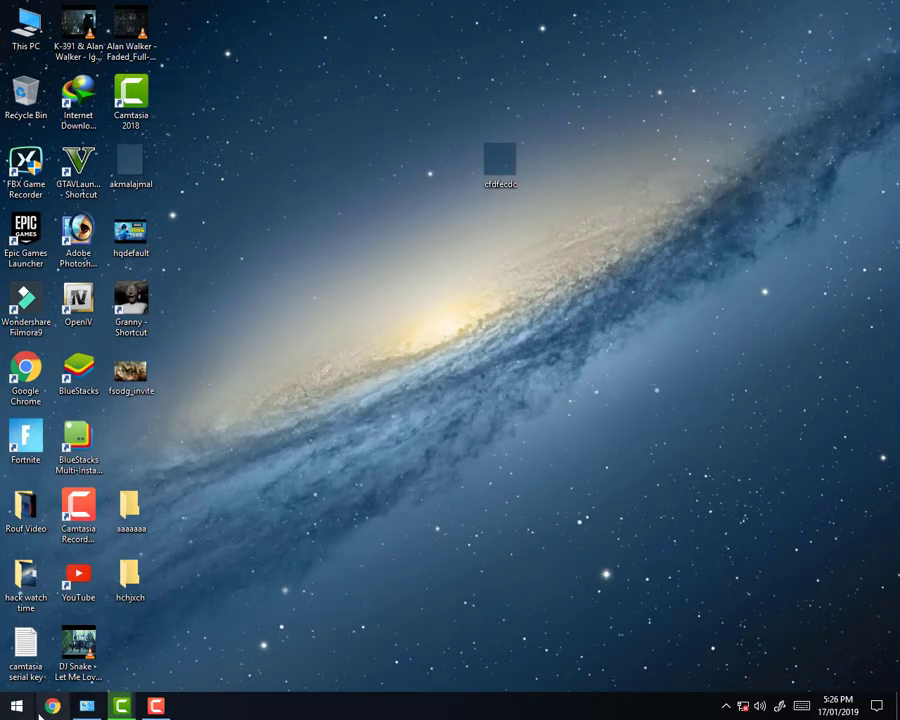
right_click(312, 149)
click(352, 189)
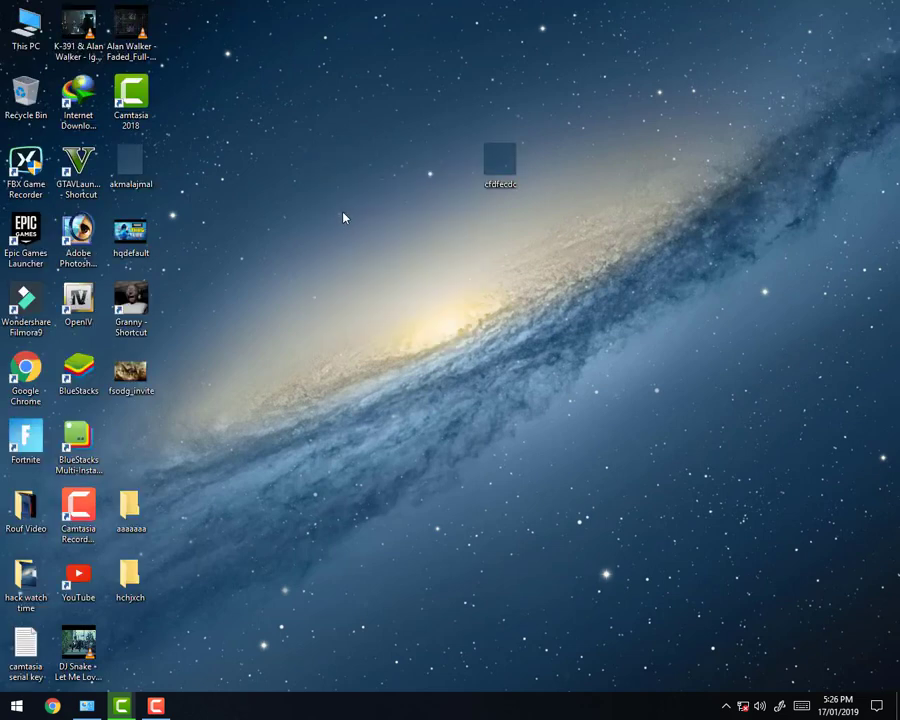
right_click(345, 209)
click(374, 251)
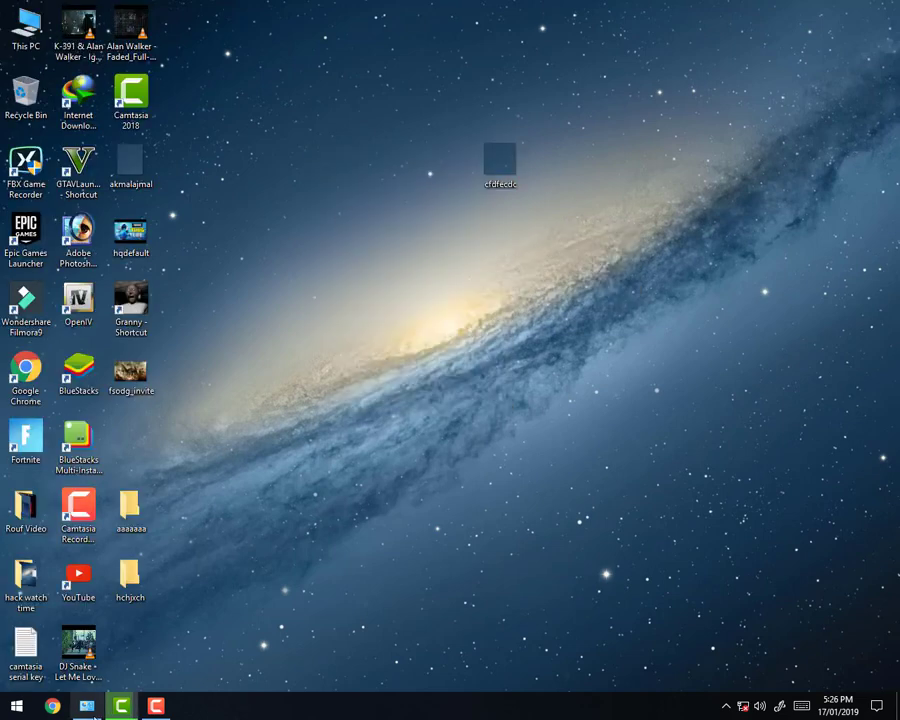
Enable the Ethernet adapter in Network Connections.
click(87, 706)
right_click(257, 214)
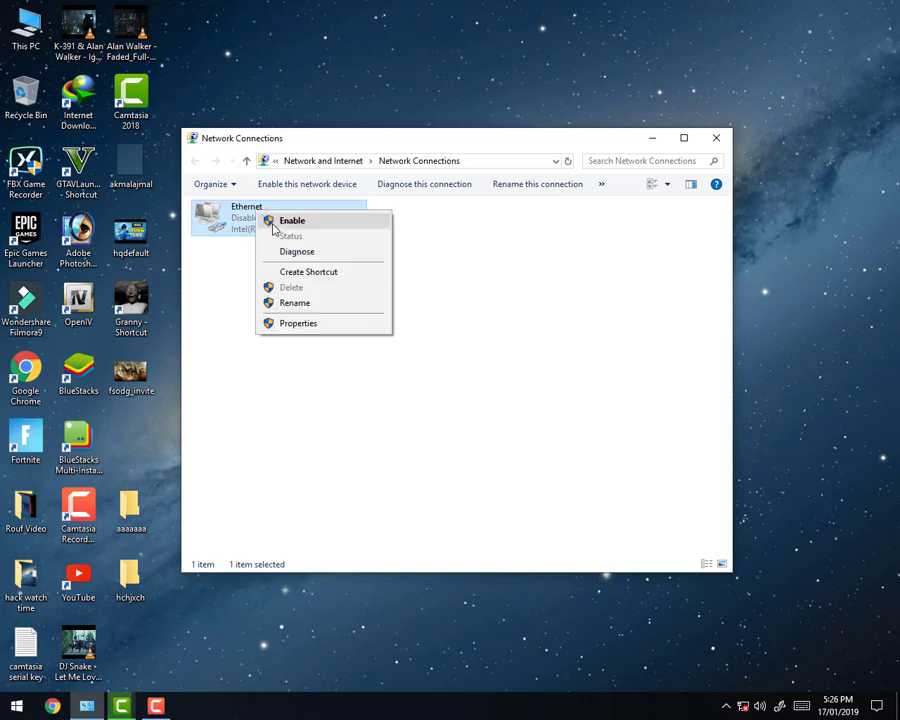
click(275, 224)
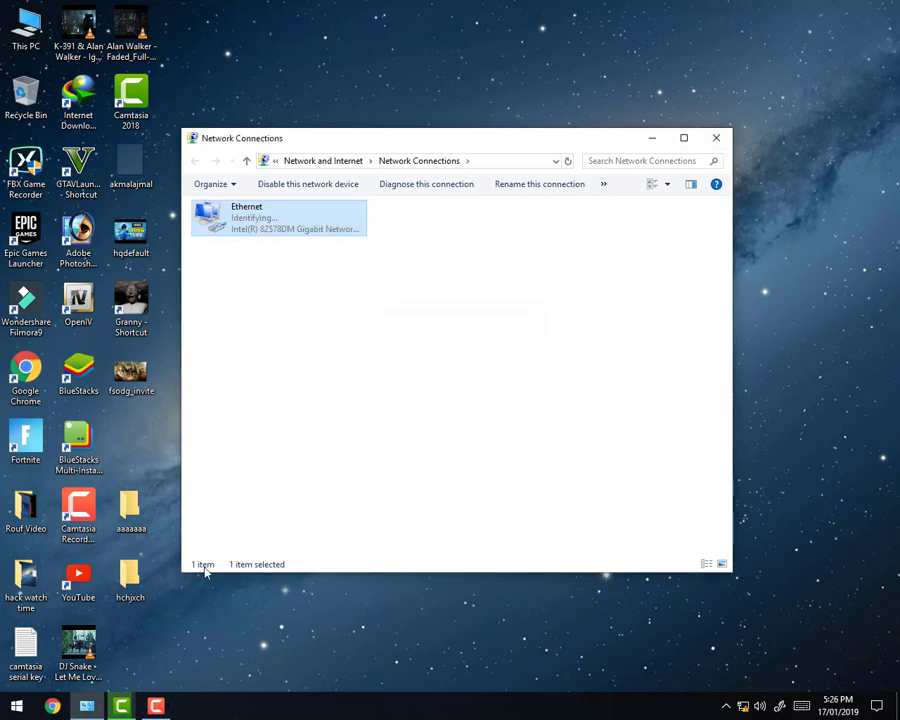
Switch to Google Chrome and open the YouTube home page at youtube.com.
click(50, 495)
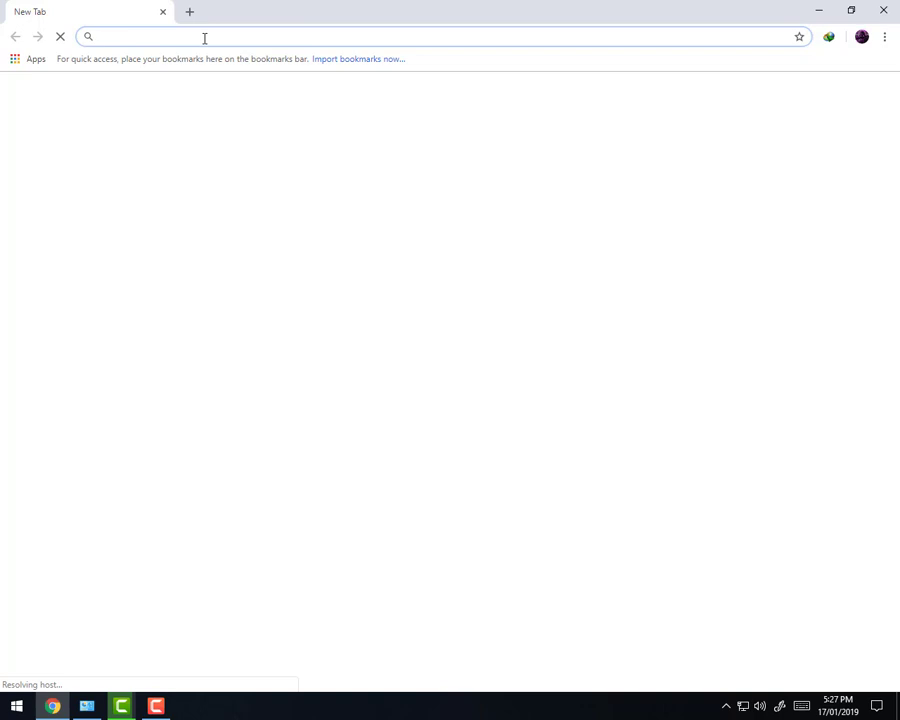
text(youtube.com/watch?v=Oj2-qqvn6Wg)
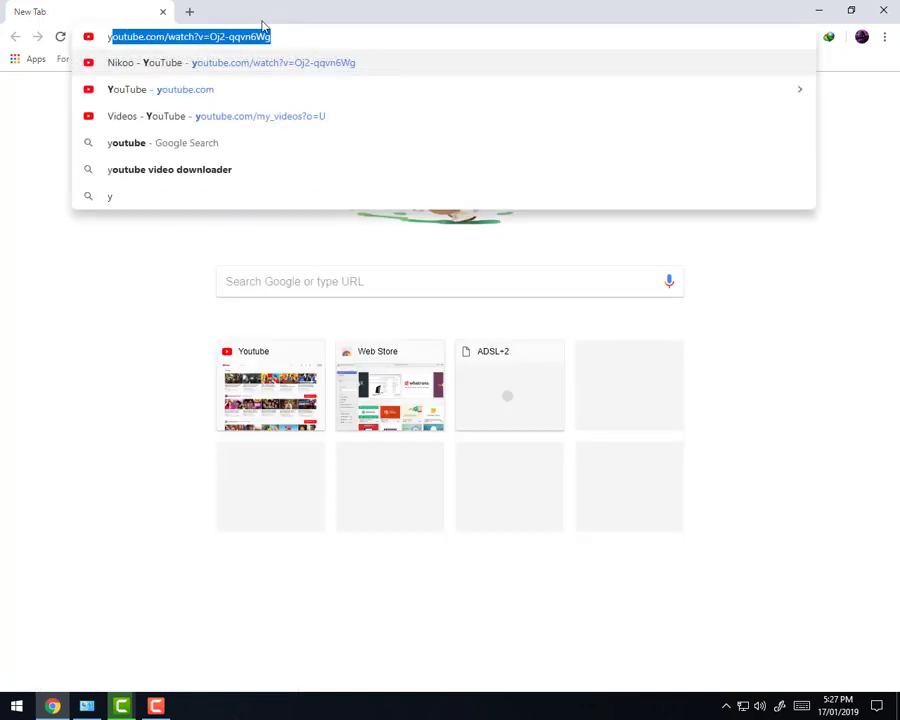
click(312, 372)
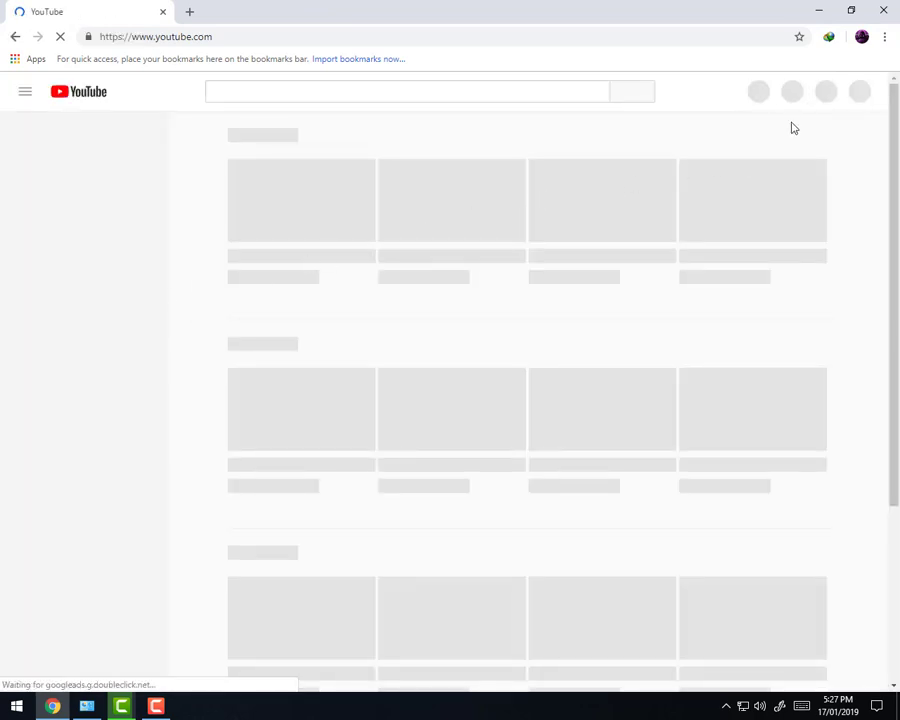
scroll(838, 240, down, 2)
scroll(826, 304, up, 2)
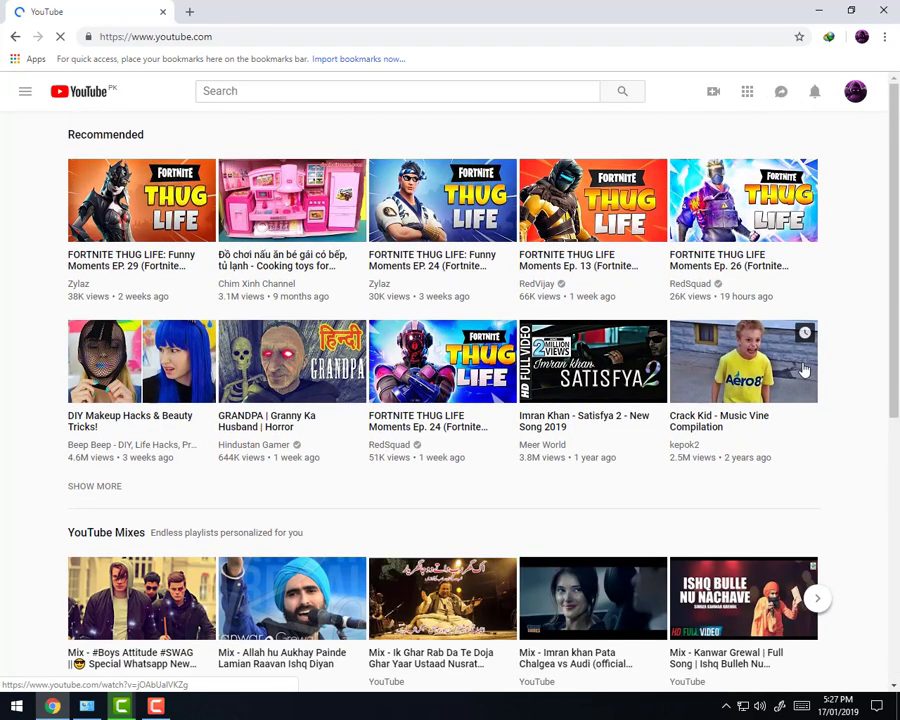
Open the signed-in account's own channel page and go to its video list in Creator Studio.
click(855, 92)
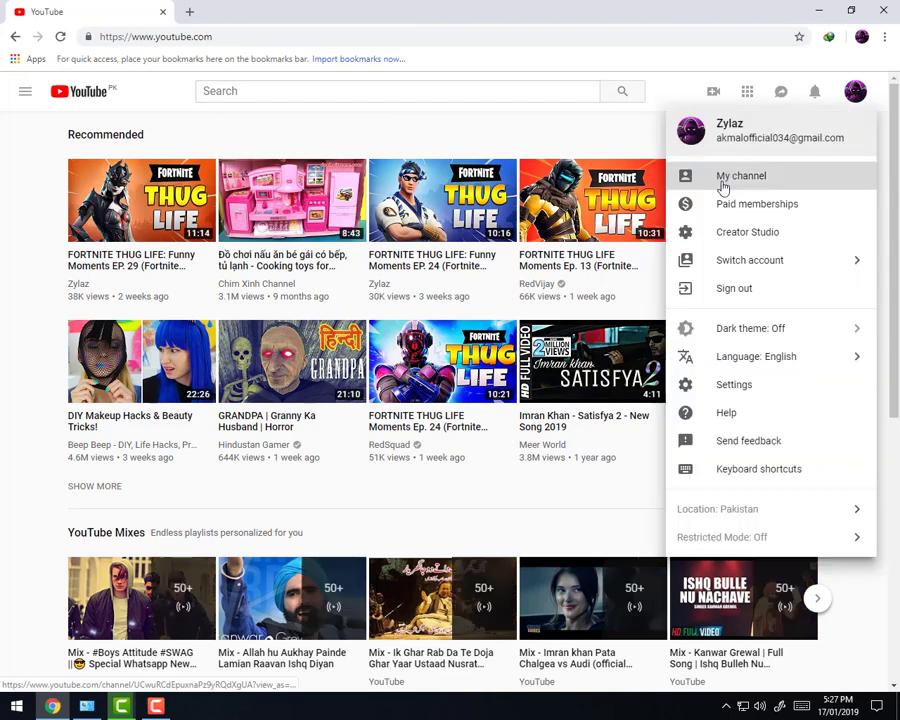
click(720, 187)
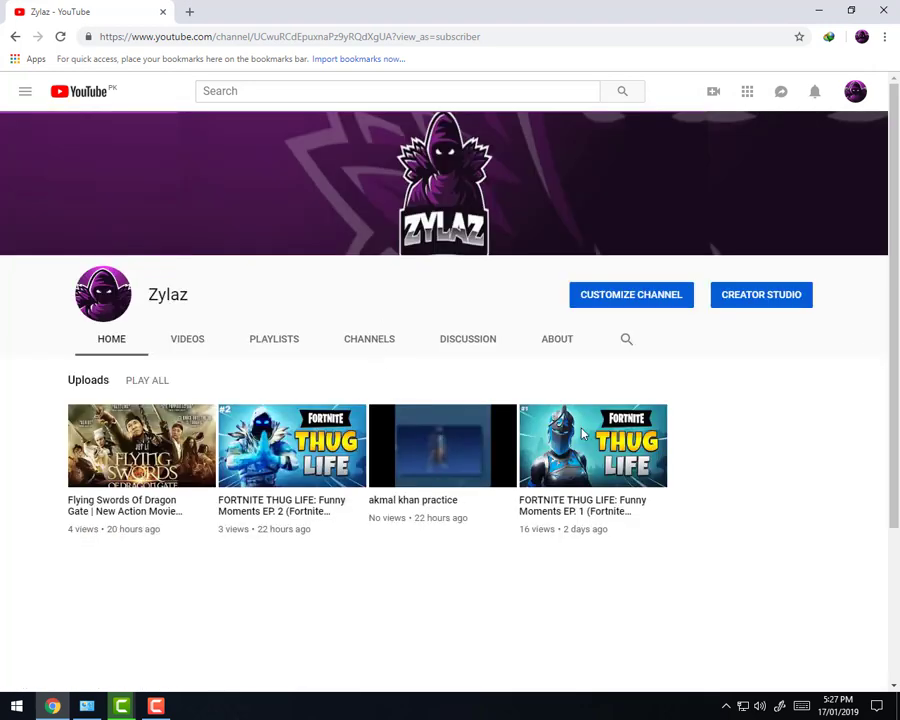
click(743, 295)
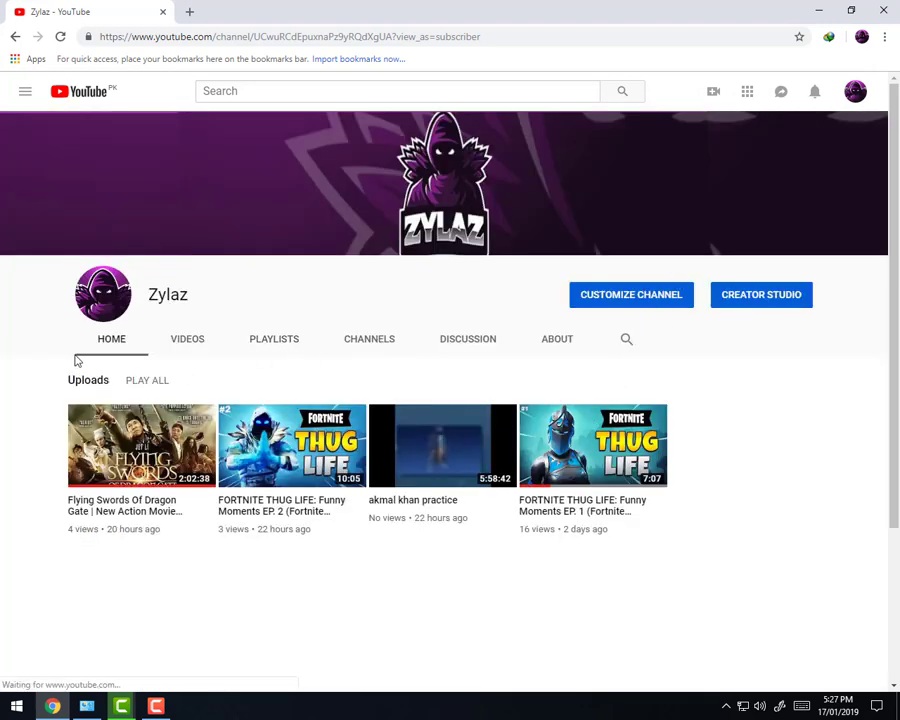
click(751, 290)
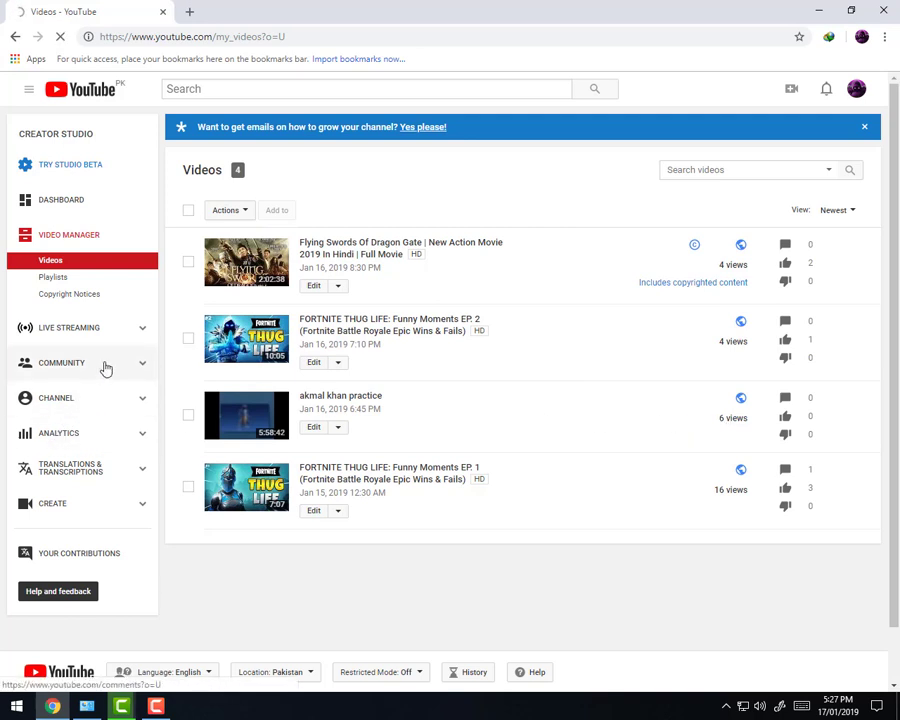
Review the copyright, Community Guidelines and feature statuses on the channel's Status and features page, and close the VLC player window.
click(110, 371)
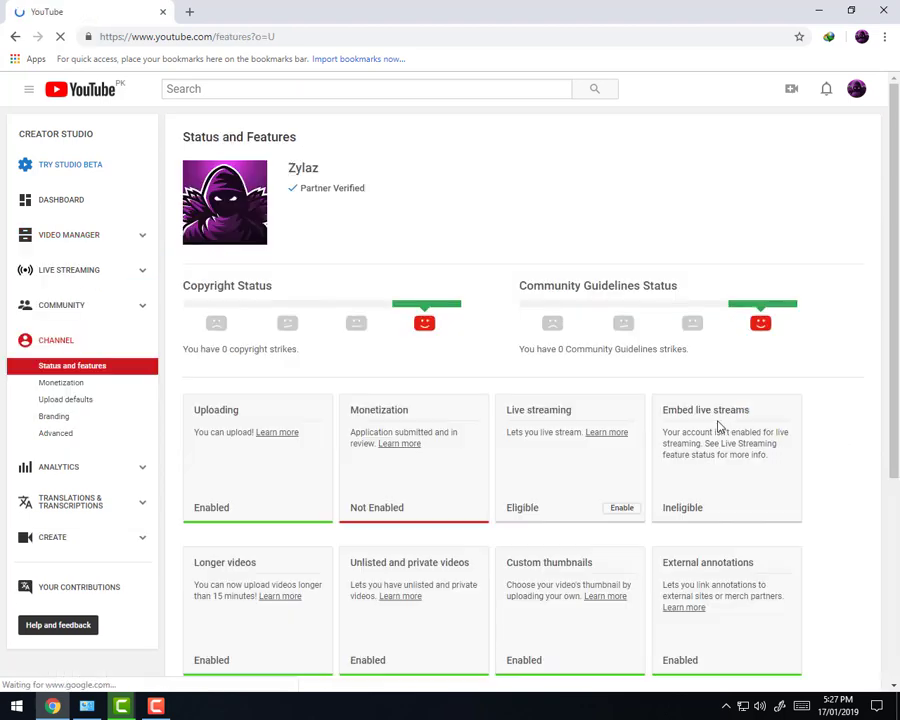
scroll(468, 465, down, 2)
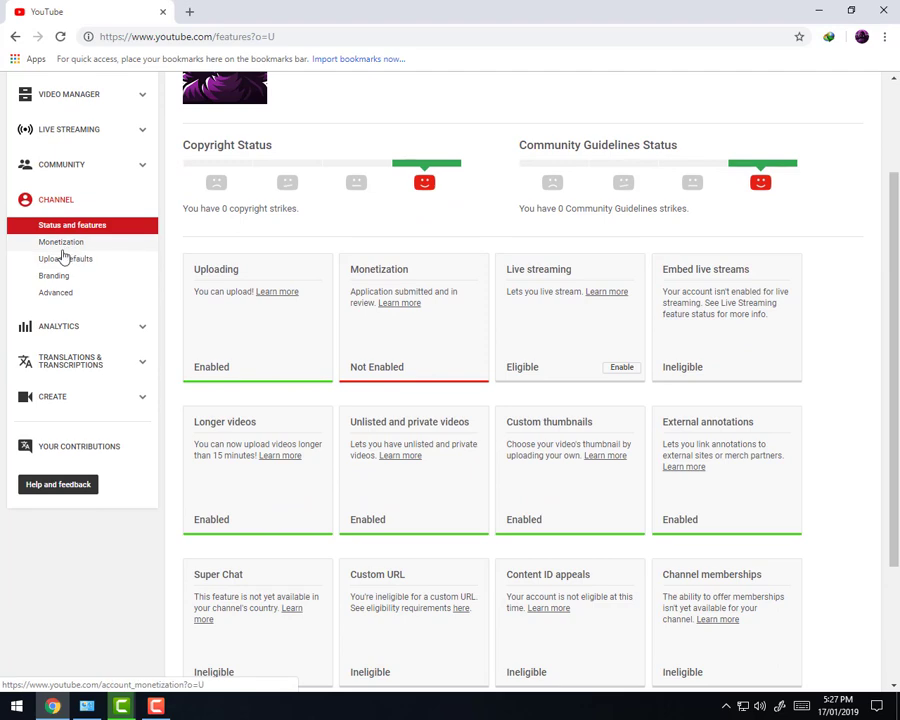
scroll(221, 249, up, 2)
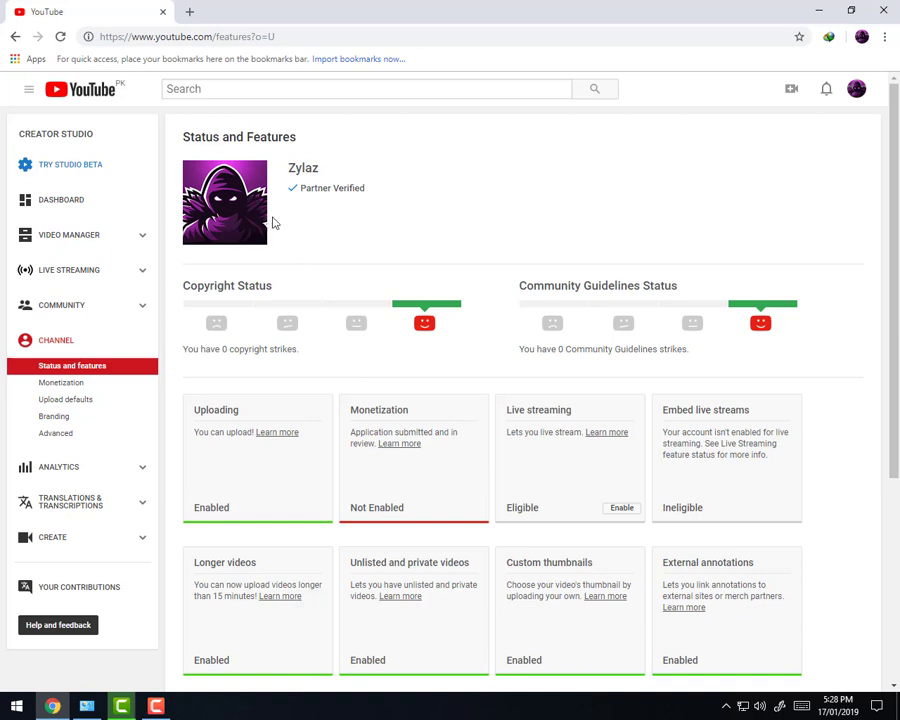
scroll(290, 280, down, 2)
scroll(300, 250, up, 2)
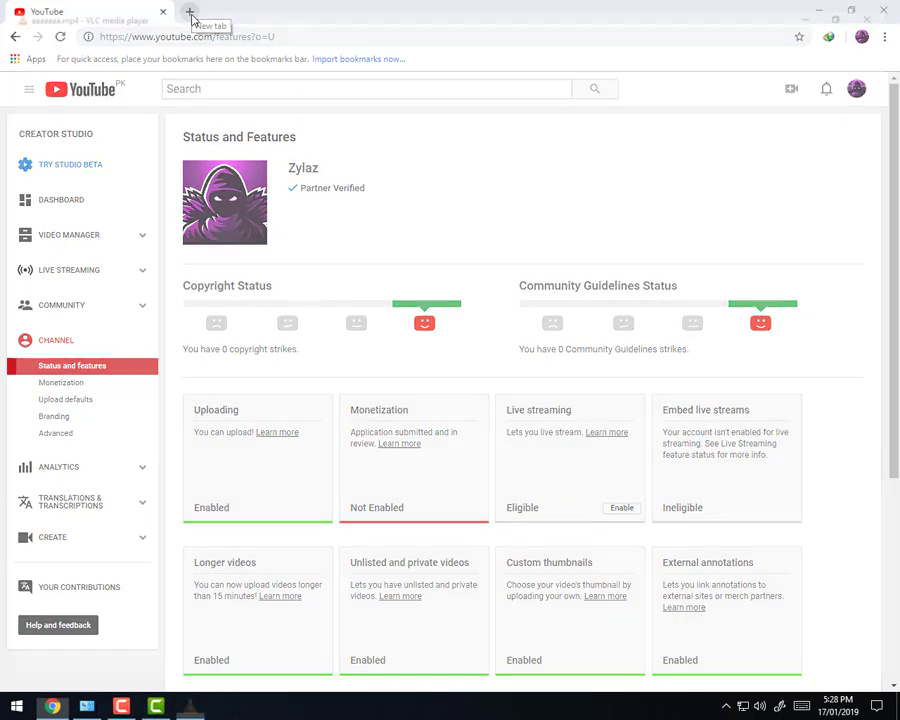
key(alt+F4)
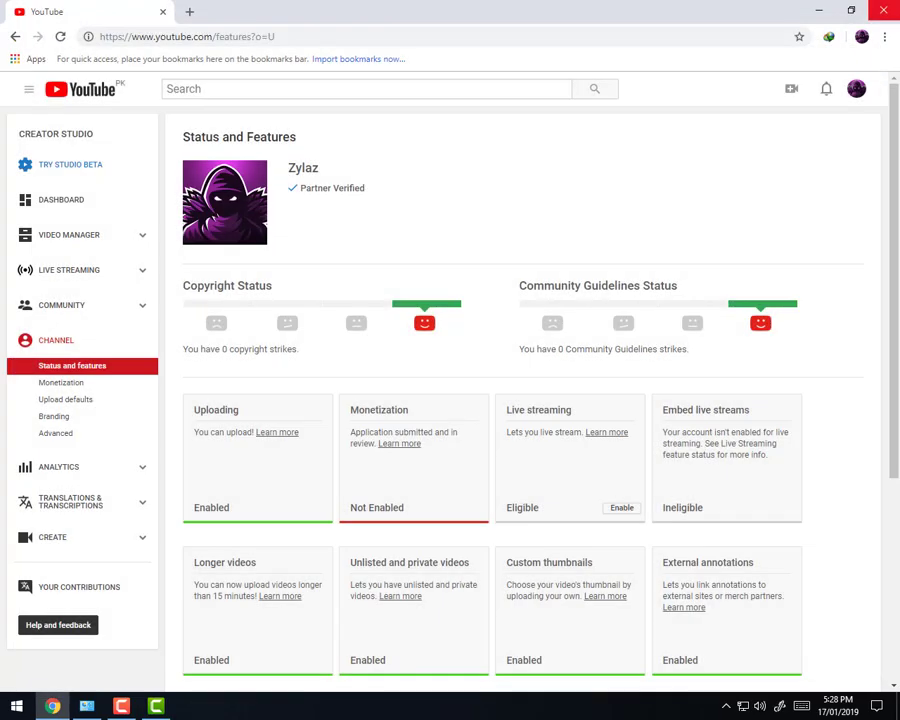